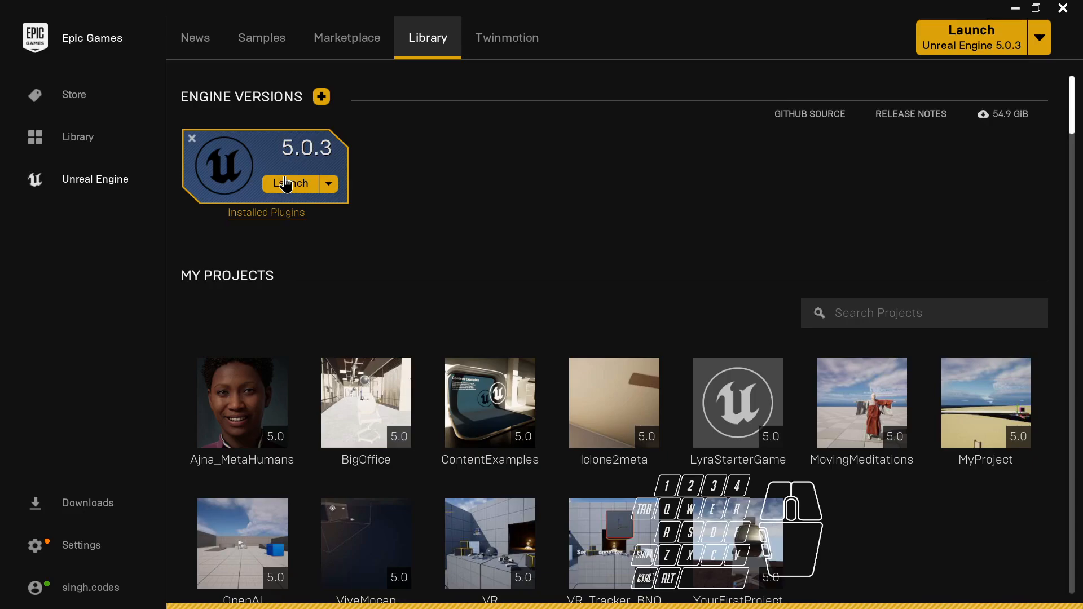
# - Launch Unreal Engine 5.0.3 and choose the Third Person template from the Games category
pyautogui.click(307, 184)
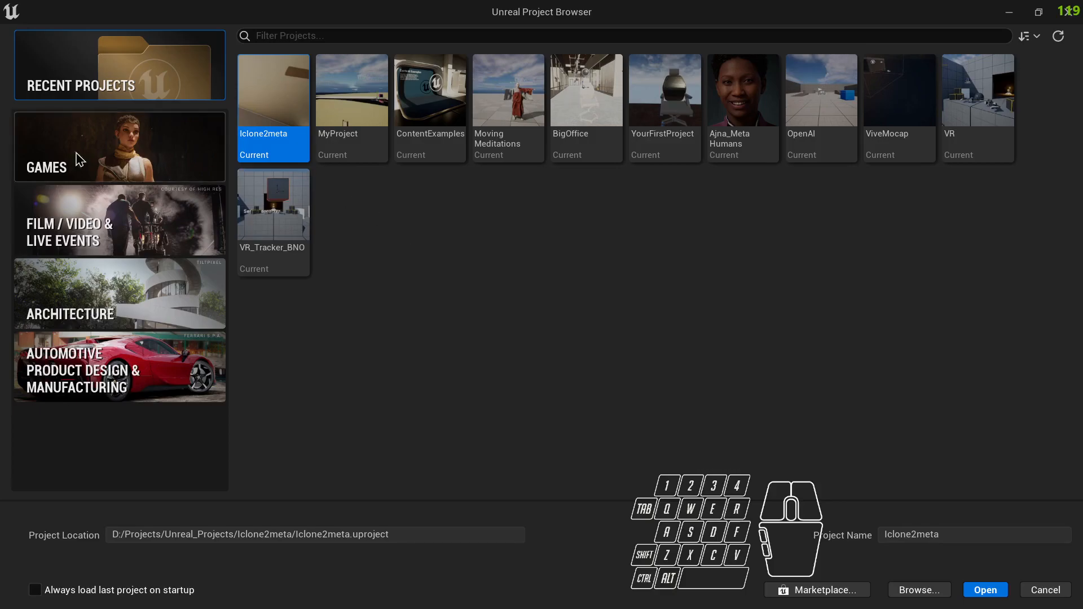
pyautogui.click(90, 169)
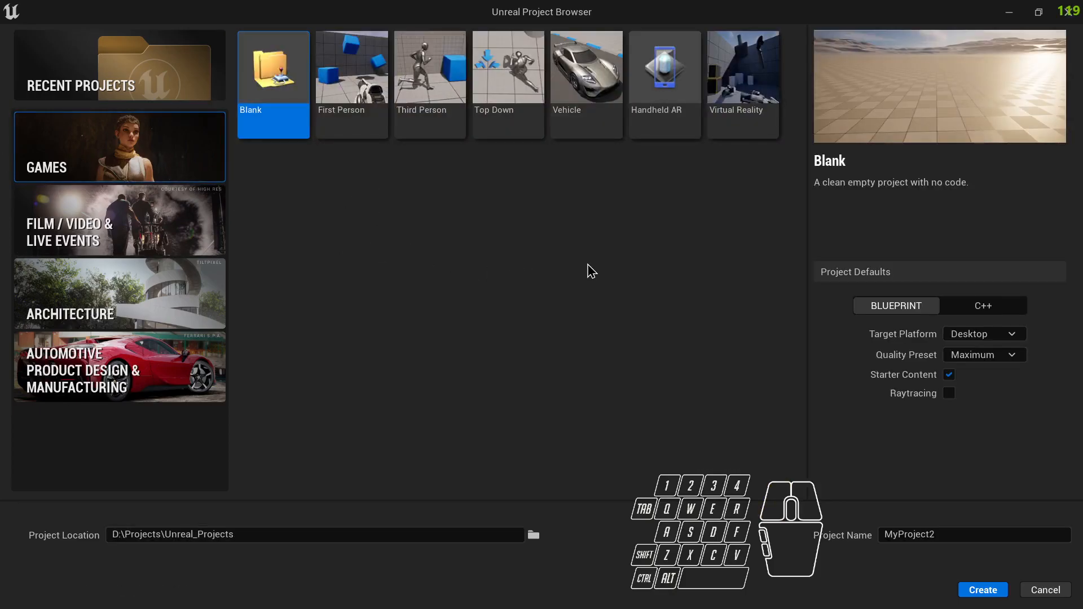
pyautogui.click(438, 121)
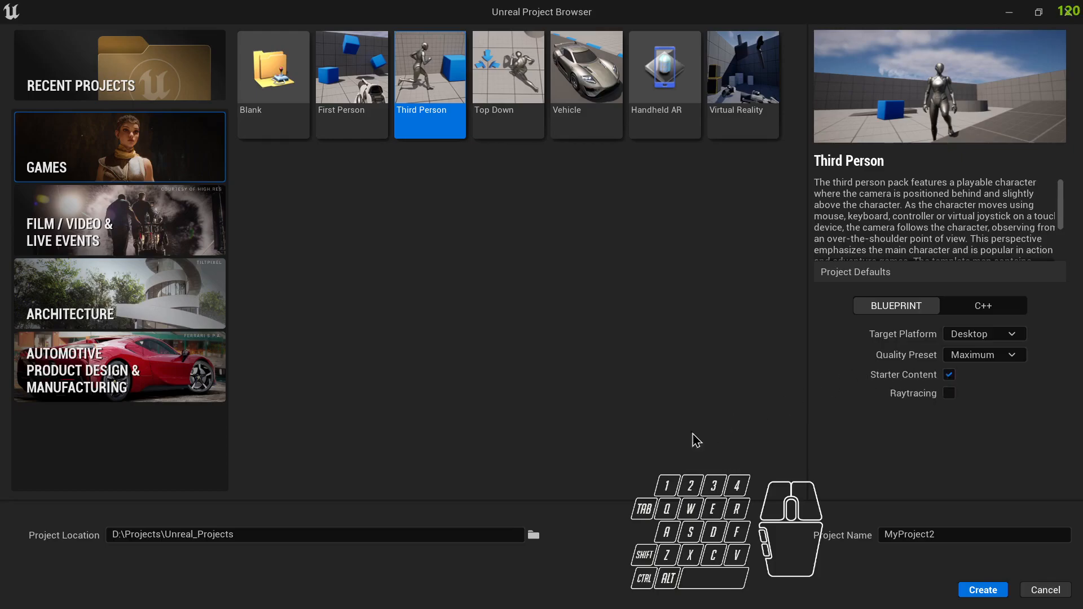
# - Name the new project Templates and create it
pyautogui.click(974, 532)
pyautogui.doubleClick(976, 532)
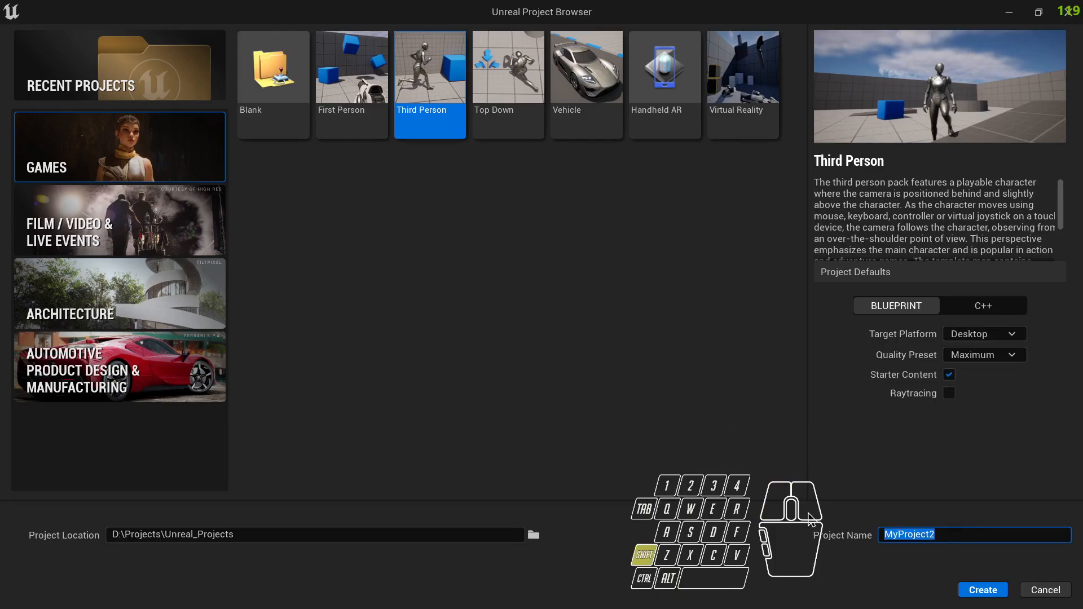
pyautogui.write('Templates')
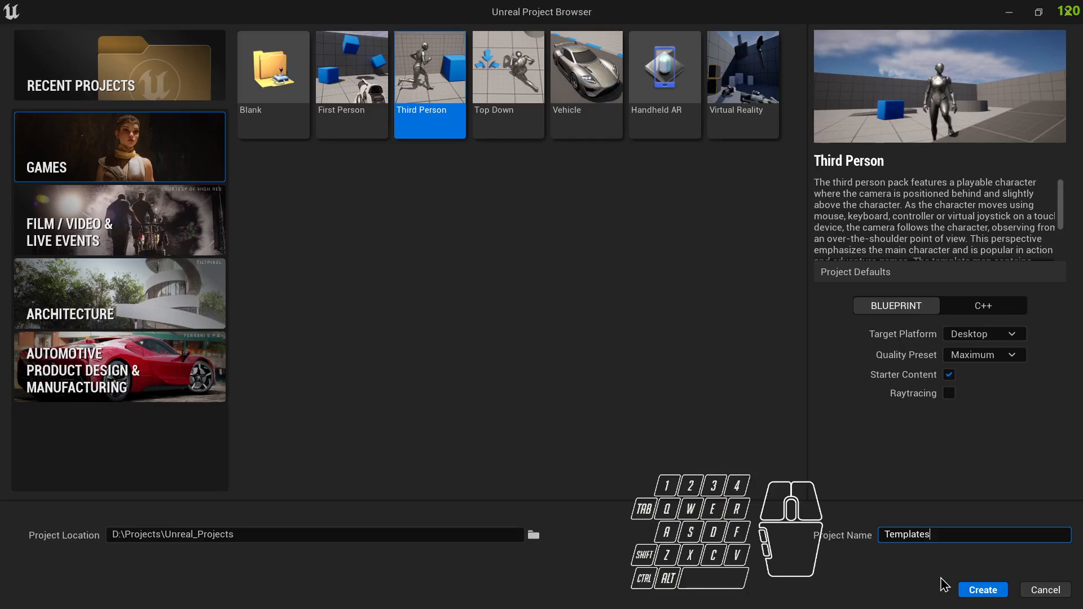
pyautogui.click(978, 588)
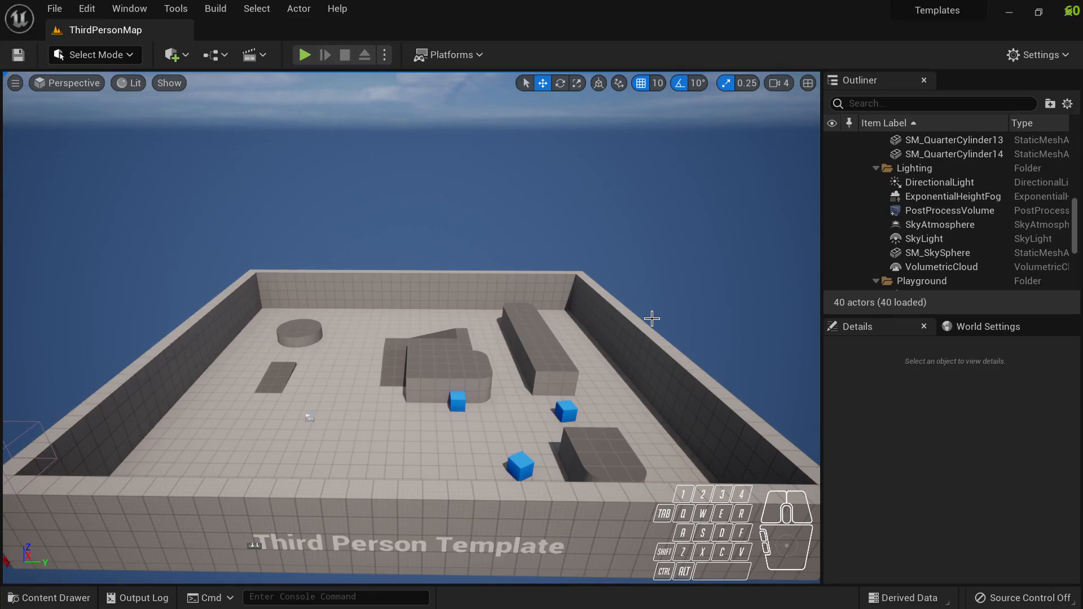
# - Look through the level's actor list down to the Lighting folder and check that it collapses and expands
pyautogui.scroll(8, 875, 223)
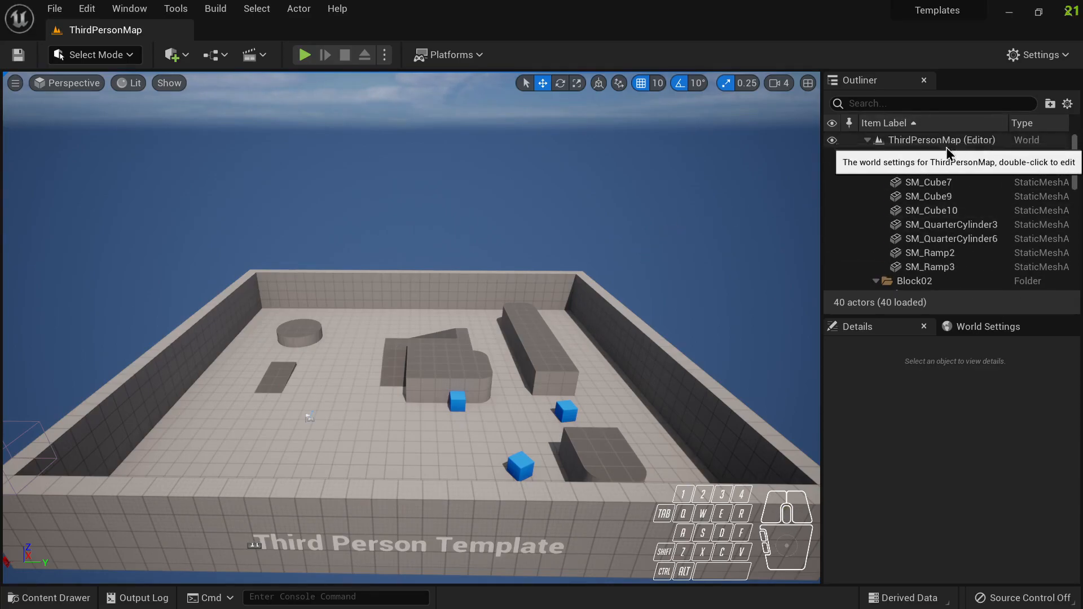
pyautogui.scroll(-1, 933, 197)
pyautogui.scroll(-1, 934, 198)
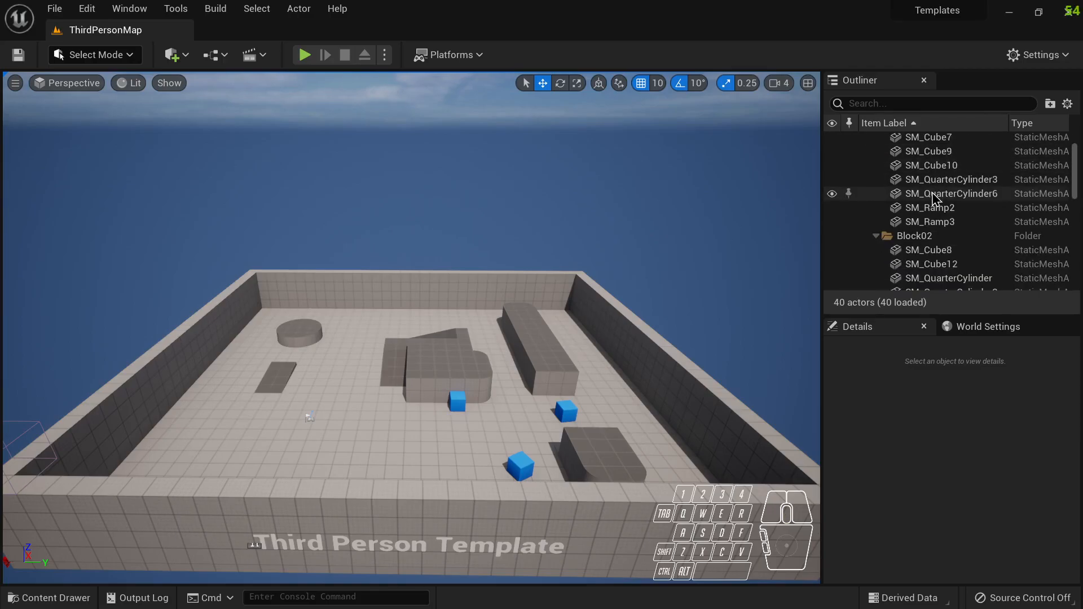
pyautogui.scroll(-12, 933, 197)
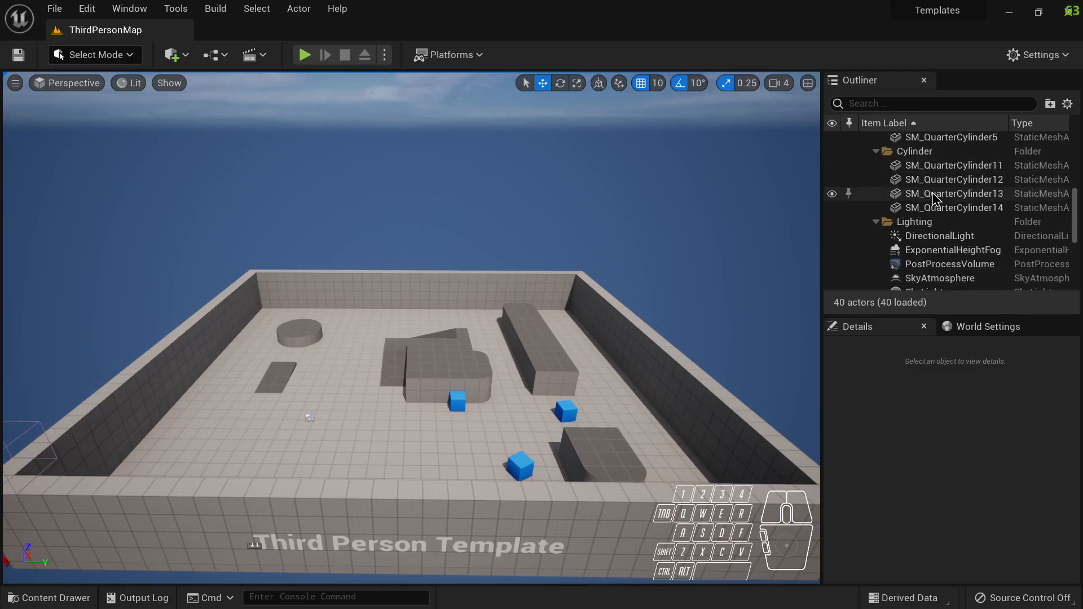
pyautogui.click(914, 180)
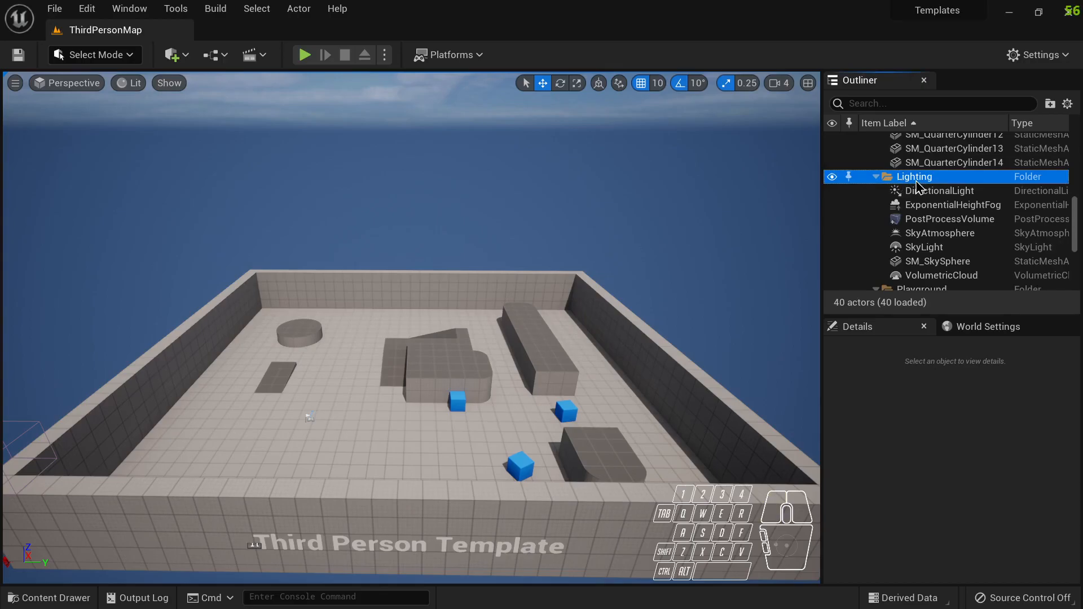
pyautogui.click(876, 176)
pyautogui.click(877, 177)
# - Inspect the ExponentialHeightFog, DirectionalLight and SM_SkySphere actors and view them in the level
pyautogui.click(918, 192)
pyautogui.click(924, 205)
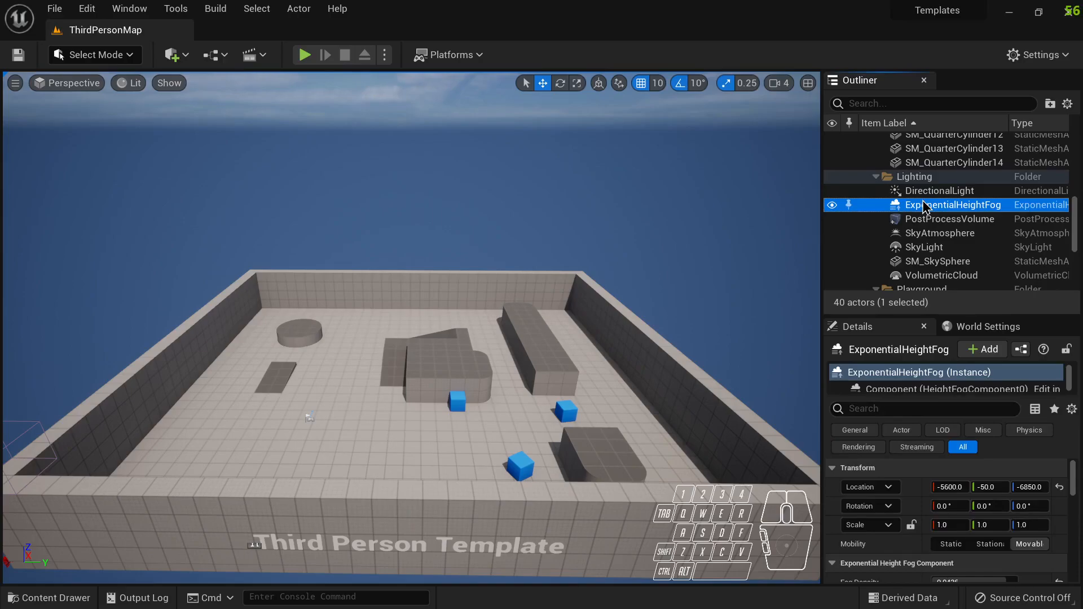
pyautogui.doubleClick(927, 193)
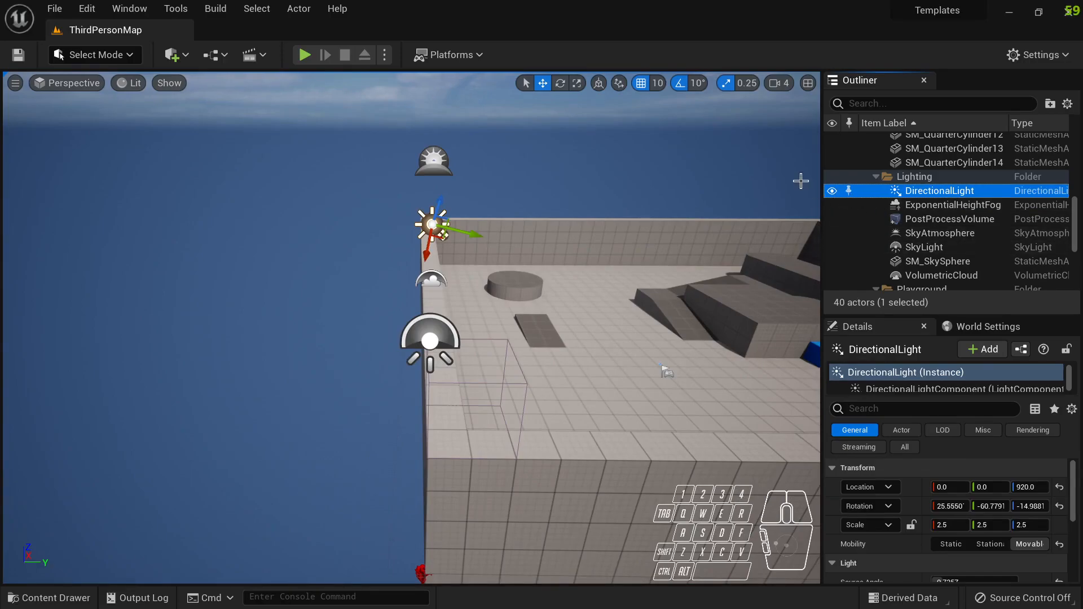
pyautogui.click(936, 213)
pyautogui.press('f')
pyautogui.moveTo(677, 339); pyautogui.dragTo(68, 307, button='right')
pyautogui.moveTo(618, 316); pyautogui.dragTo(304, 316, button='right')
pyautogui.rightClick(619, 317)
pyautogui.moveTo(740, 317)
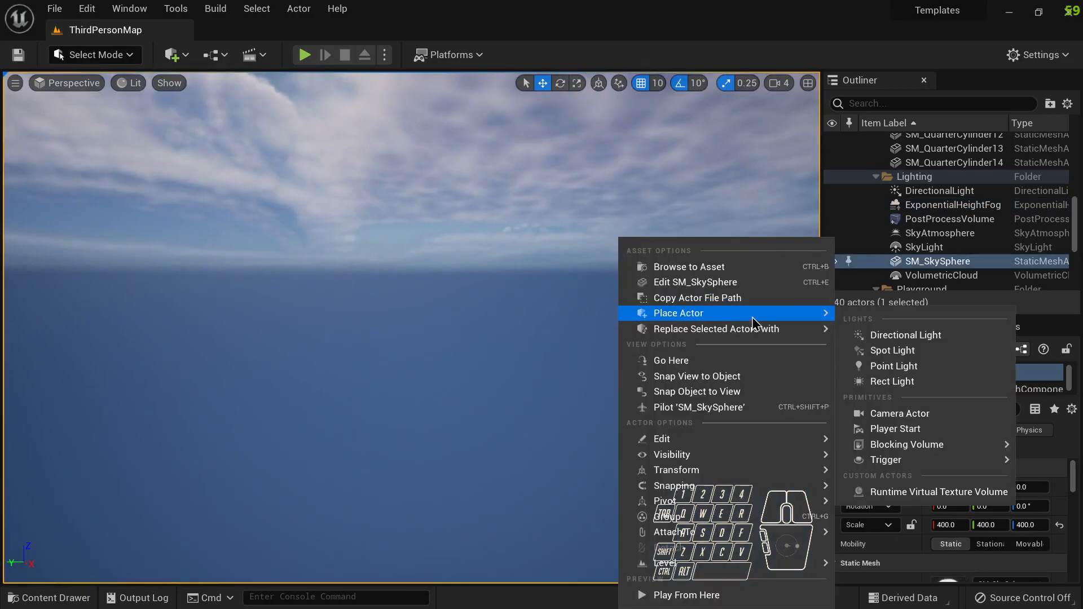
pyautogui.click(448, 305)
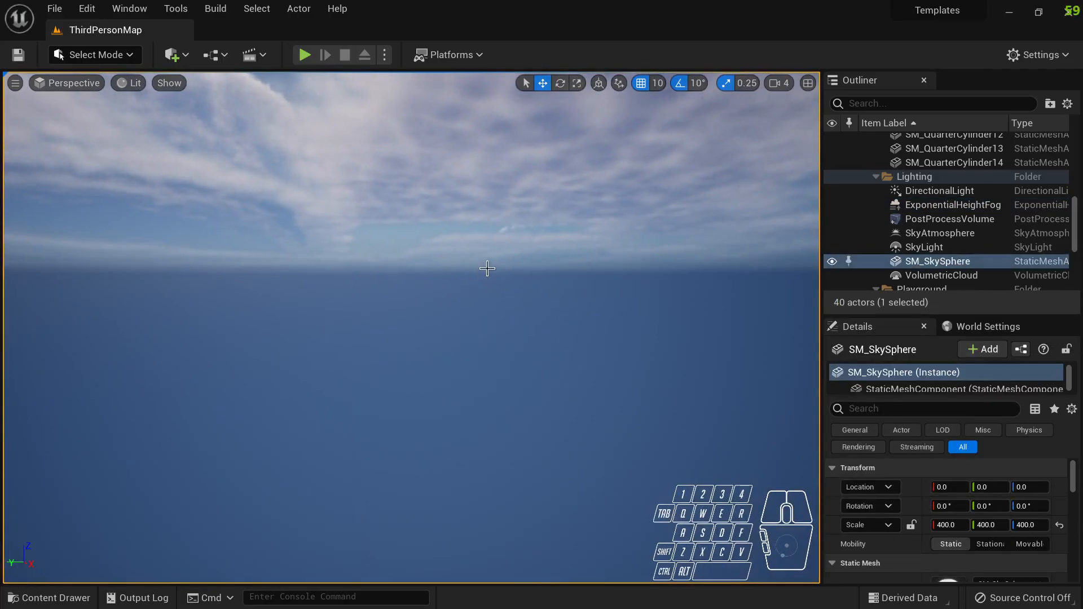
pyautogui.moveTo(501, 269); pyautogui.dragTo(609, 293, button='right')
# - Inspect the SkyAtmosphere and SkyLight actors and the sky around them in the level
pyautogui.click(925, 233)
pyautogui.moveTo(678, 240); pyautogui.dragTo(640, 240, button='right')
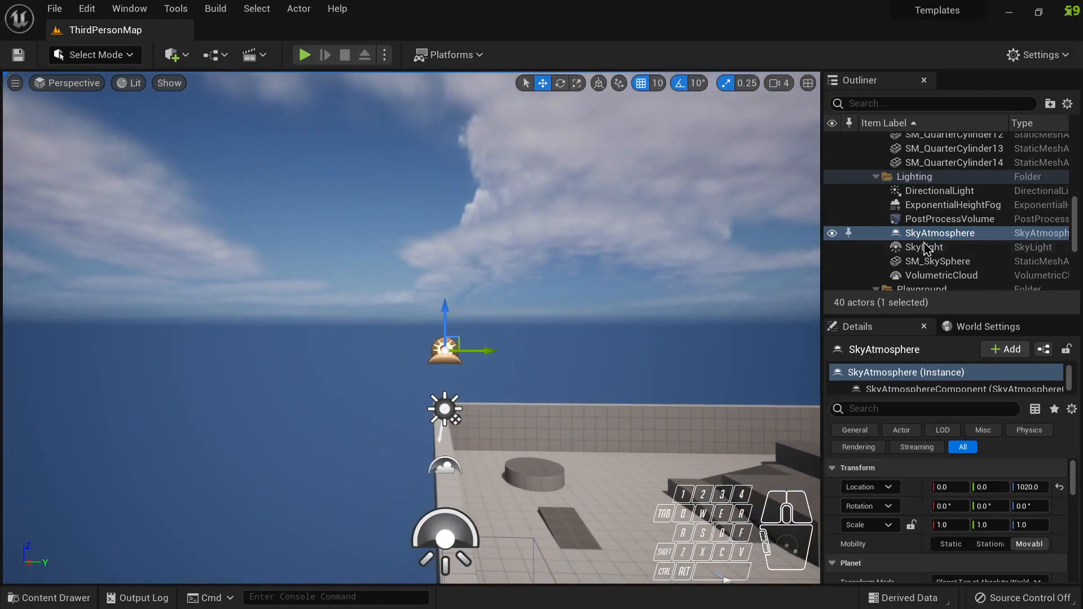
pyautogui.click(924, 247)
pyautogui.moveTo(791, 267); pyautogui.dragTo(787, 295, button='right')
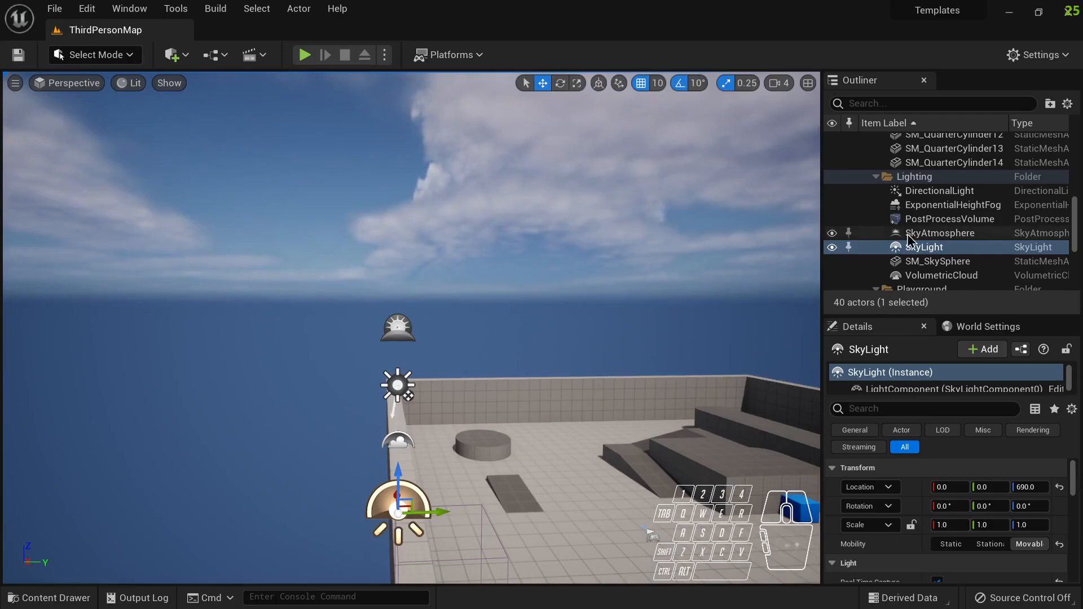
pyautogui.click(958, 277)
pyautogui.moveTo(686, 251); pyautogui.dragTo(632, 254, button='right')
pyautogui.rightClick(742, 240)
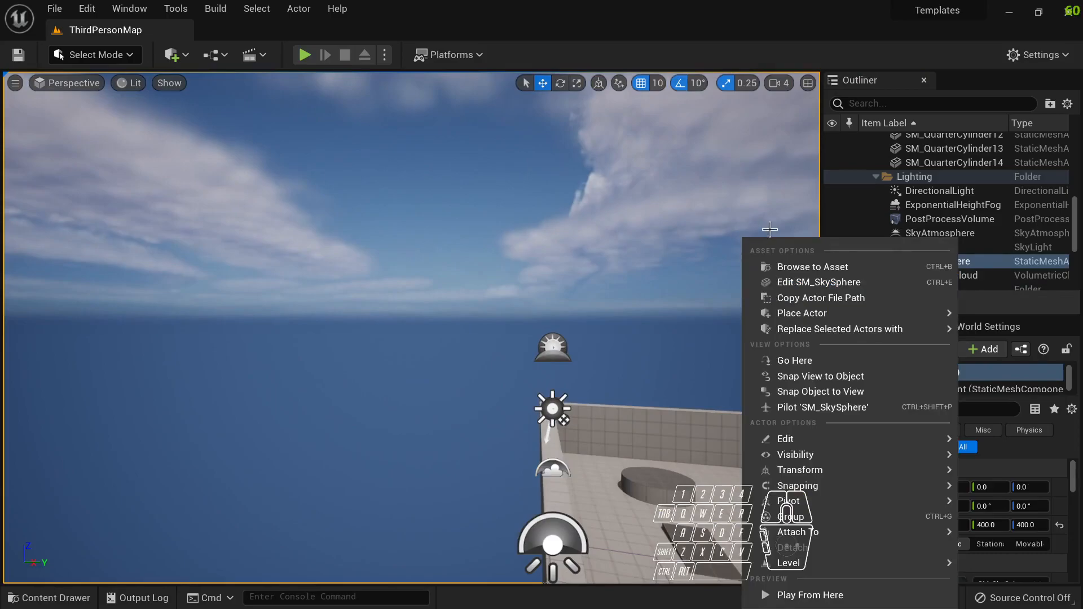
pyautogui.click(973, 271)
# - Focus the view on the PlayerStart actor and inspect it with its properties
pyautogui.scroll(-5, 974, 273)
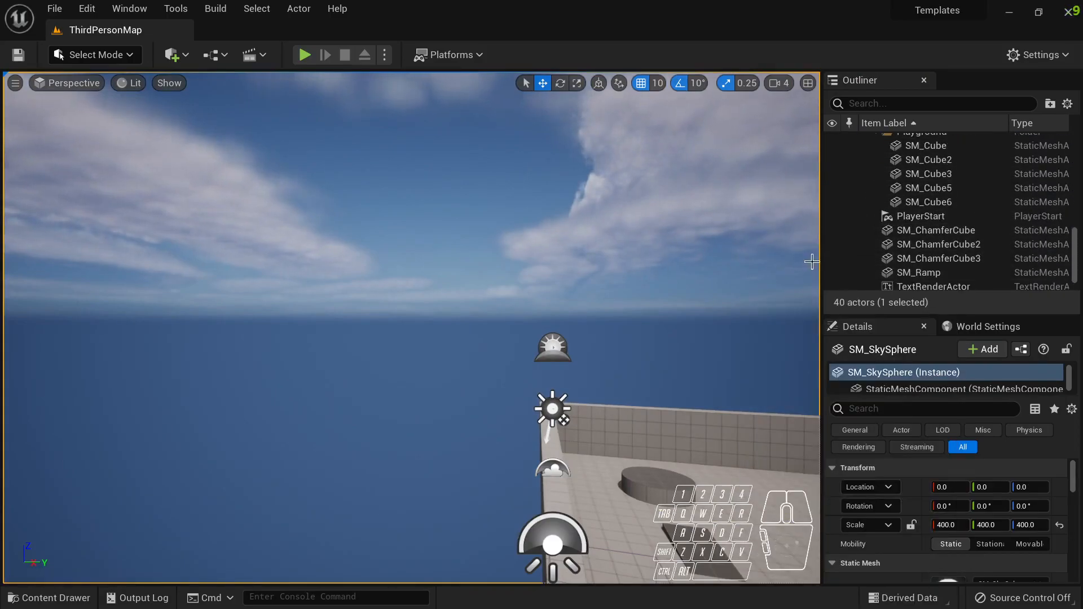
pyautogui.doubleClick(919, 219)
pyautogui.moveTo(643, 293); pyautogui.dragTo(602, 314, button='right')
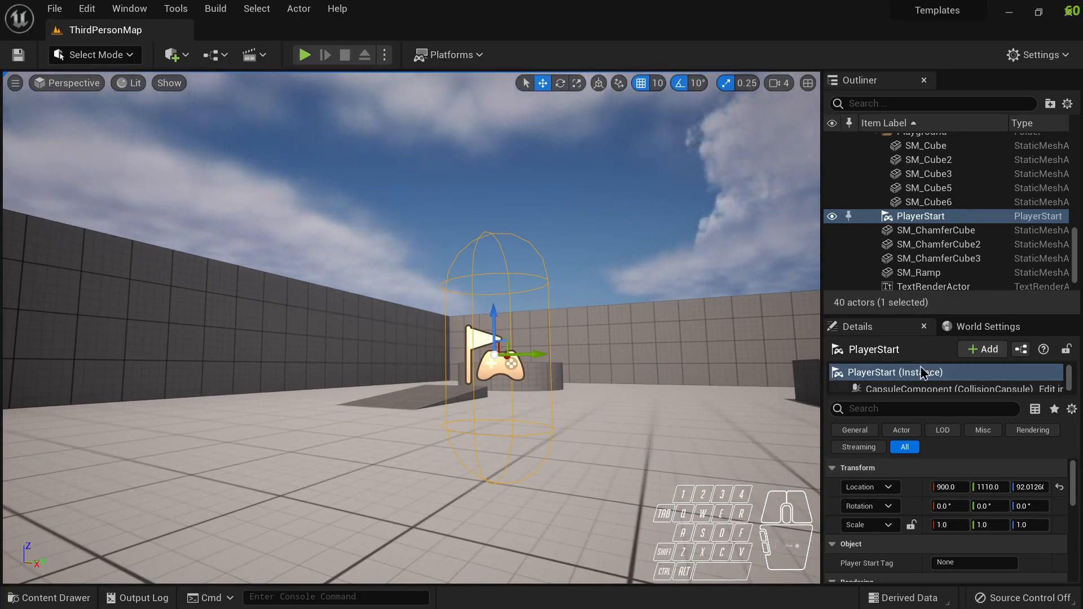
pyautogui.scroll(-1, 914, 266)
pyautogui.scroll(8, 914, 265)
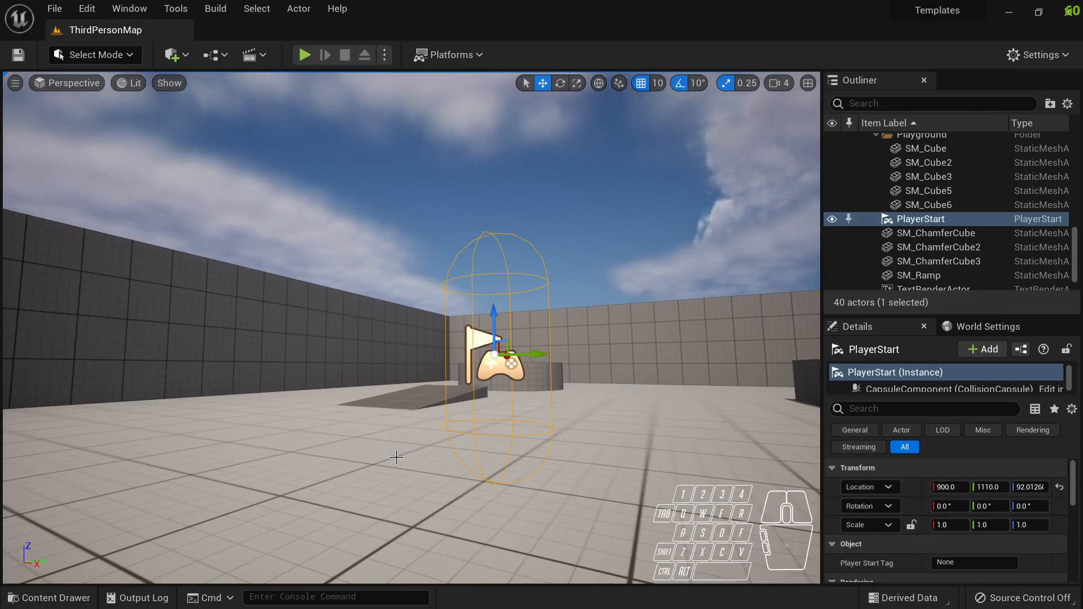
# - Browse the project's content folders Characters, Mannequins, LevelPrototyping and StarterContent, returning to the root Content folder
pyautogui.click(34, 599)
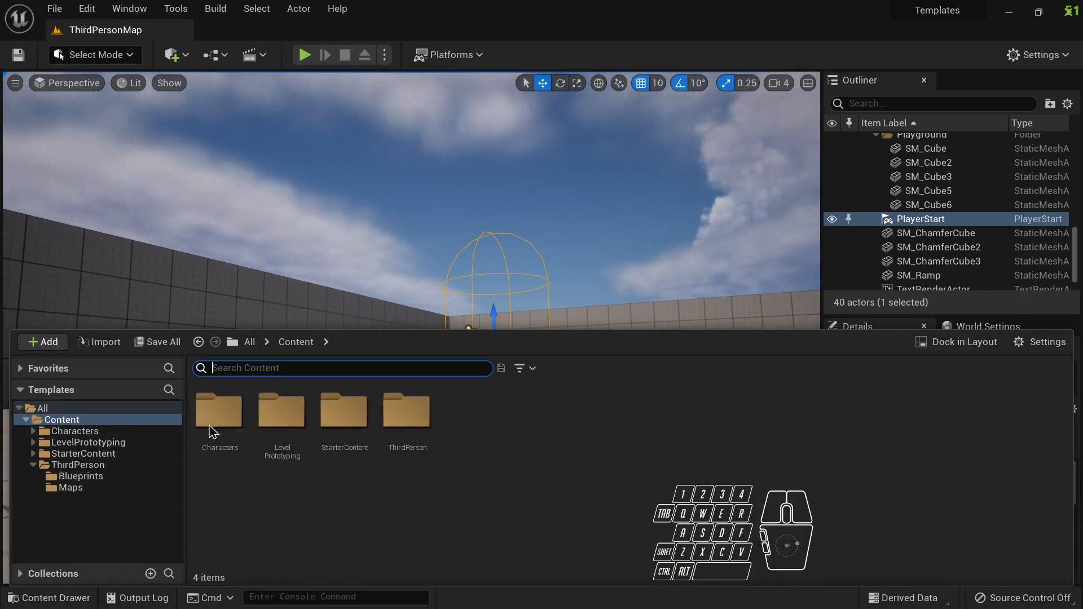
pyautogui.doubleClick(219, 410)
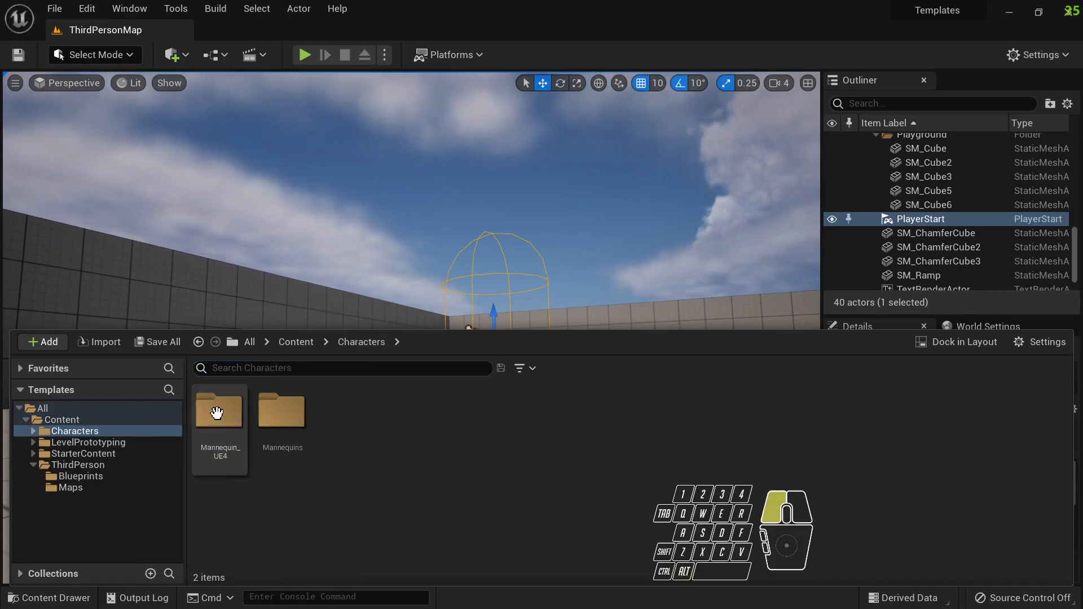
pyautogui.doubleClick(274, 420)
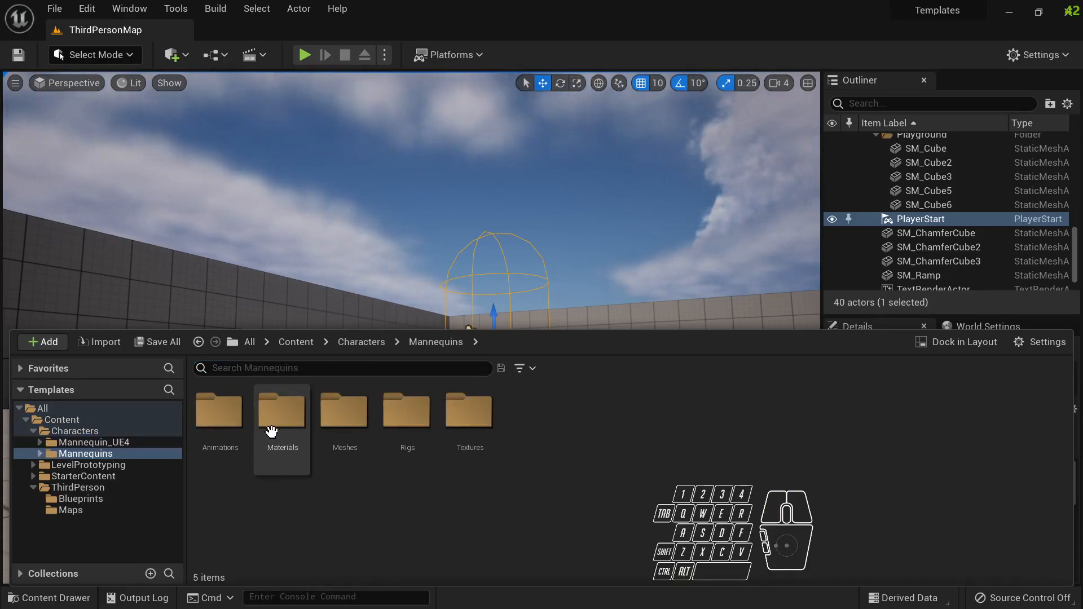
pyautogui.click(366, 349)
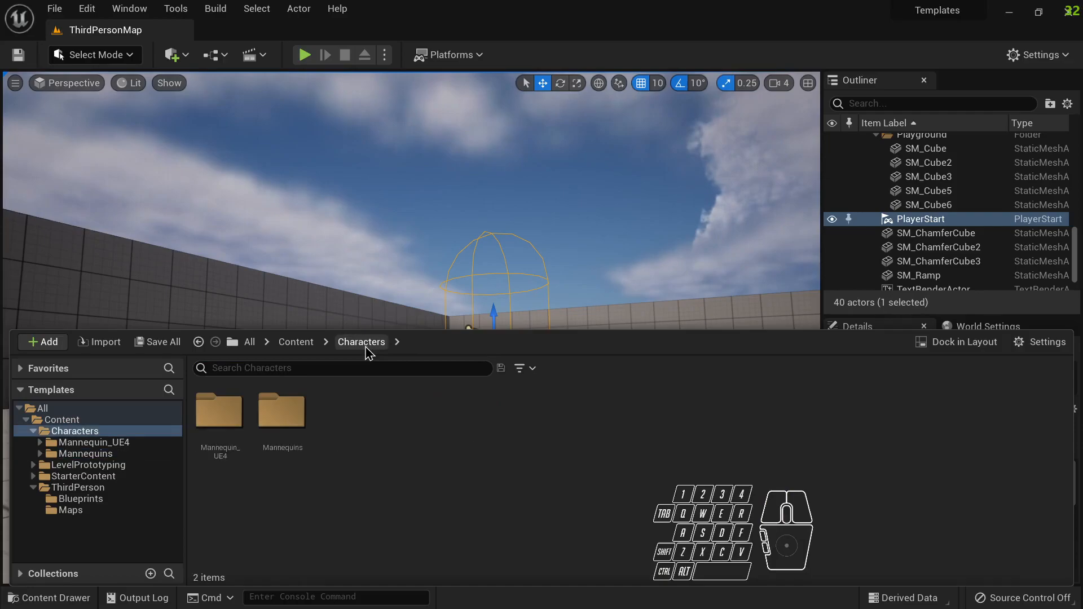
pyautogui.click(297, 343)
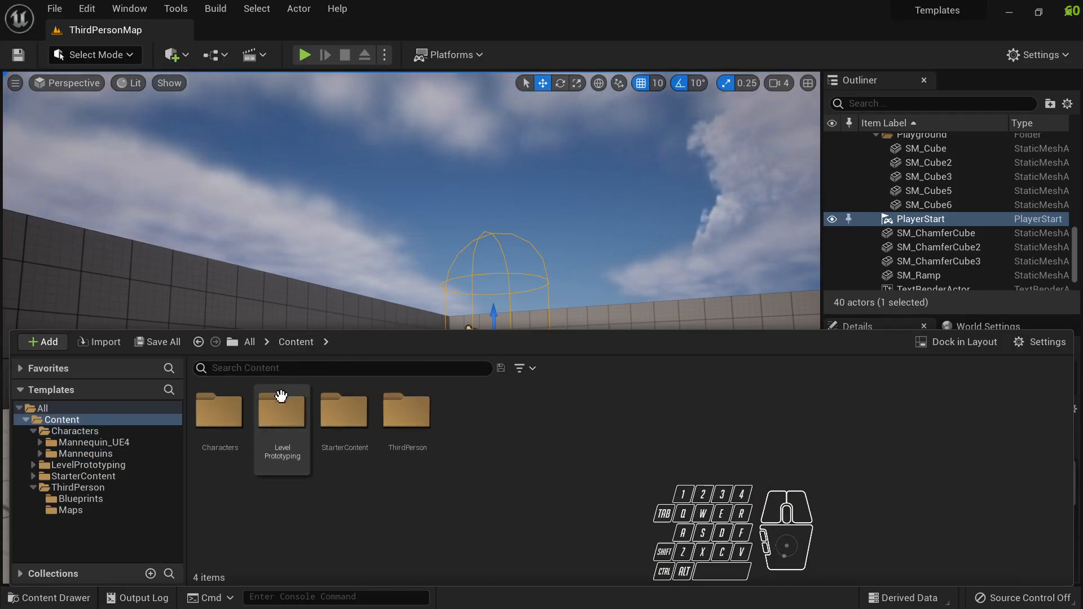
pyautogui.doubleClick(289, 424)
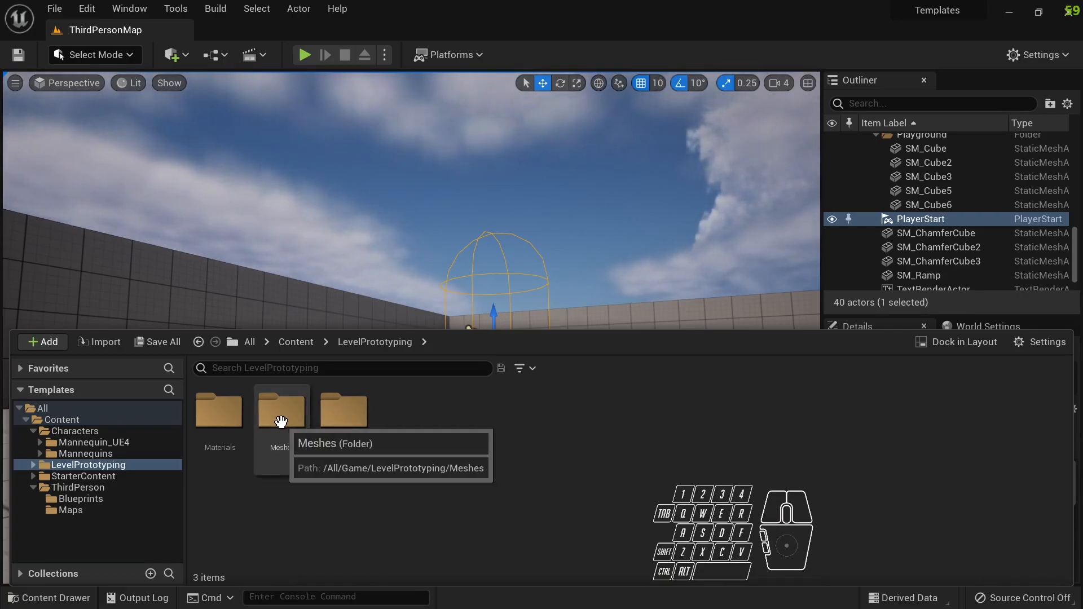
pyautogui.click(295, 343)
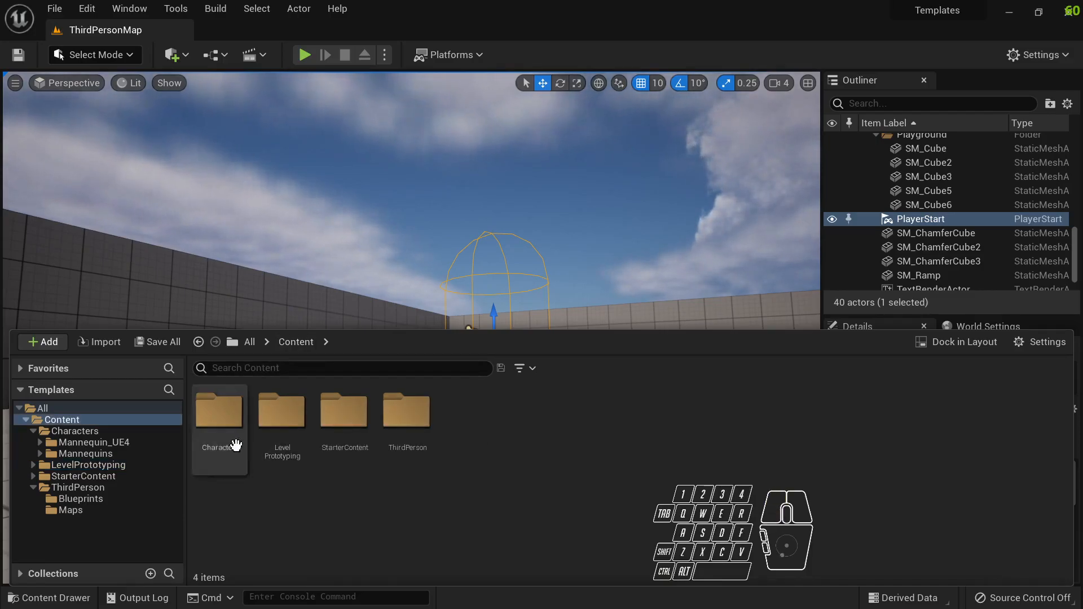
pyautogui.doubleClick(351, 418)
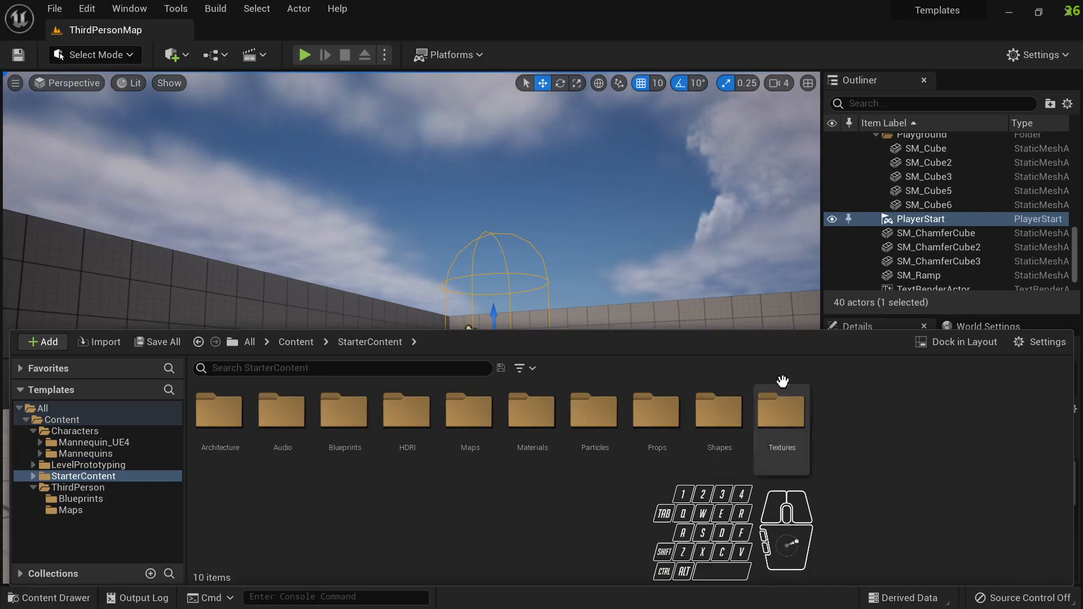
pyautogui.click(309, 345)
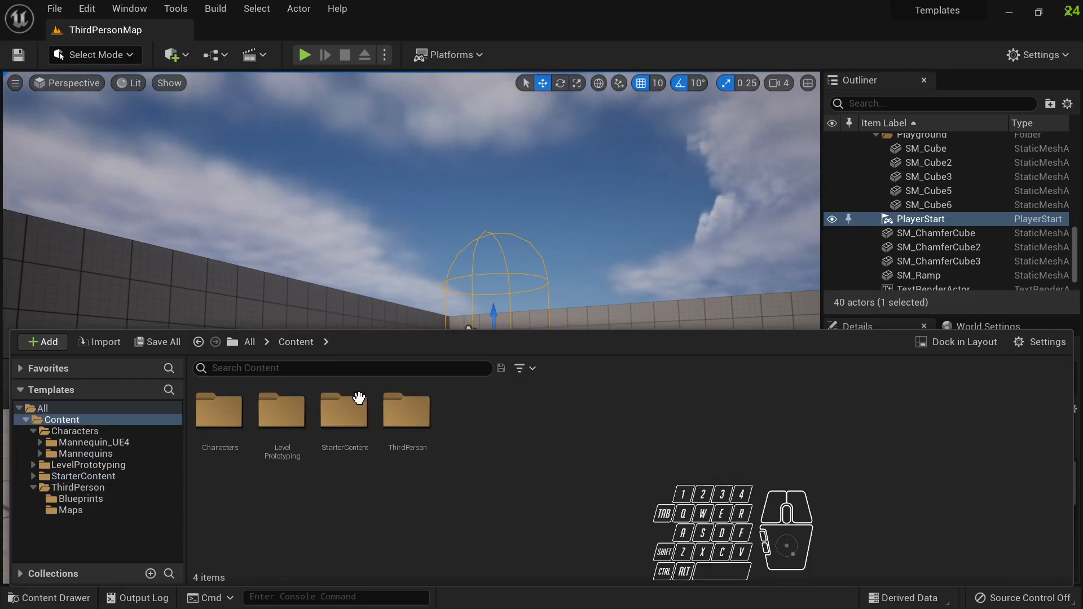
# - Open the ThirdPersonMap level from the Maps folder inside ThirdPerson
pyautogui.doubleClick(408, 416)
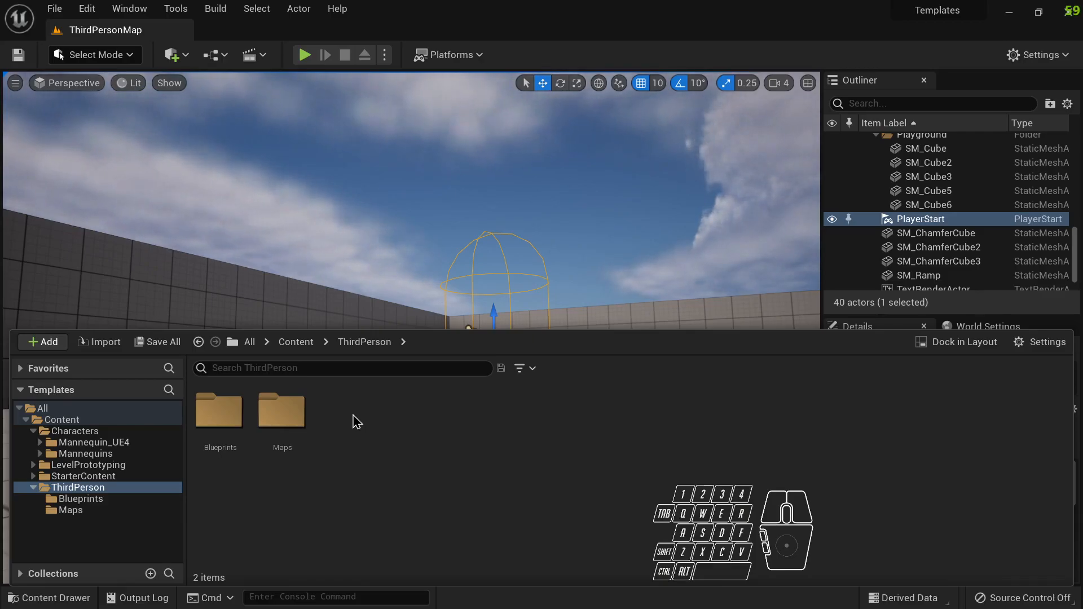
pyautogui.doubleClick(283, 431)
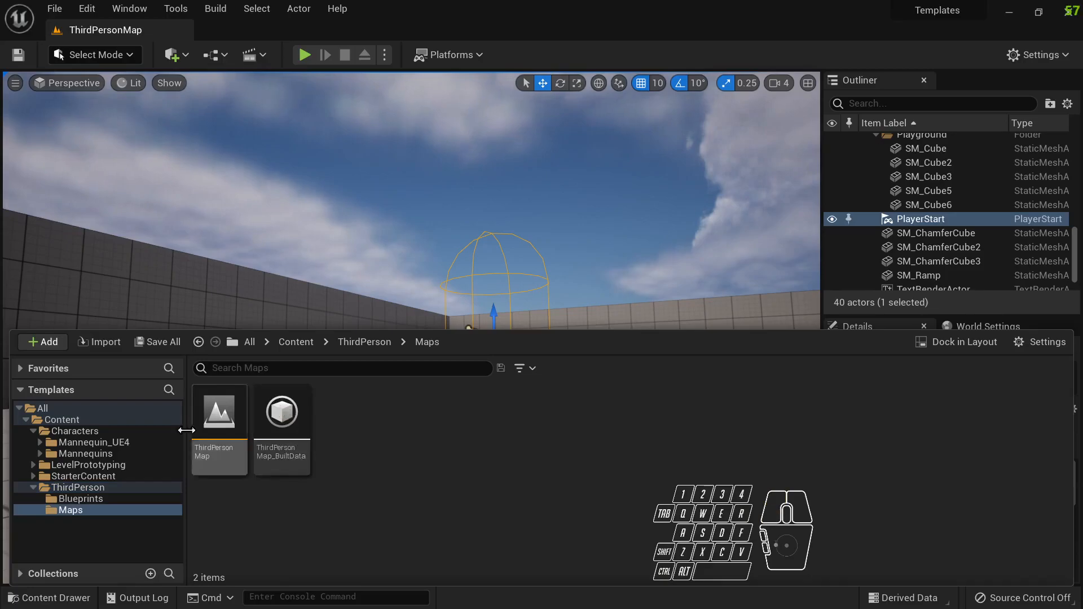
pyautogui.click(232, 452)
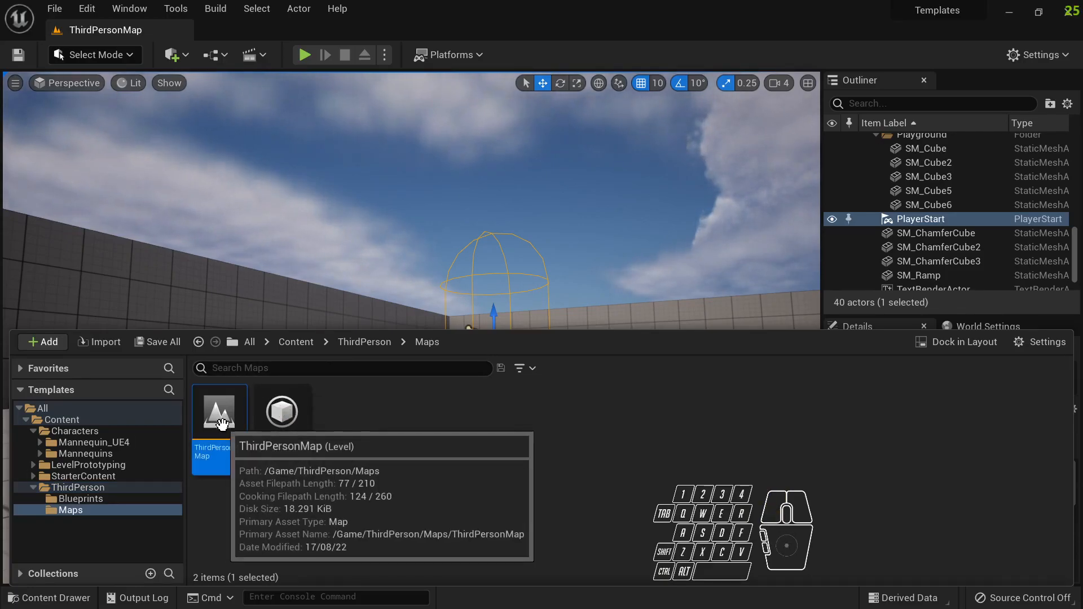
pyautogui.doubleClick(232, 453)
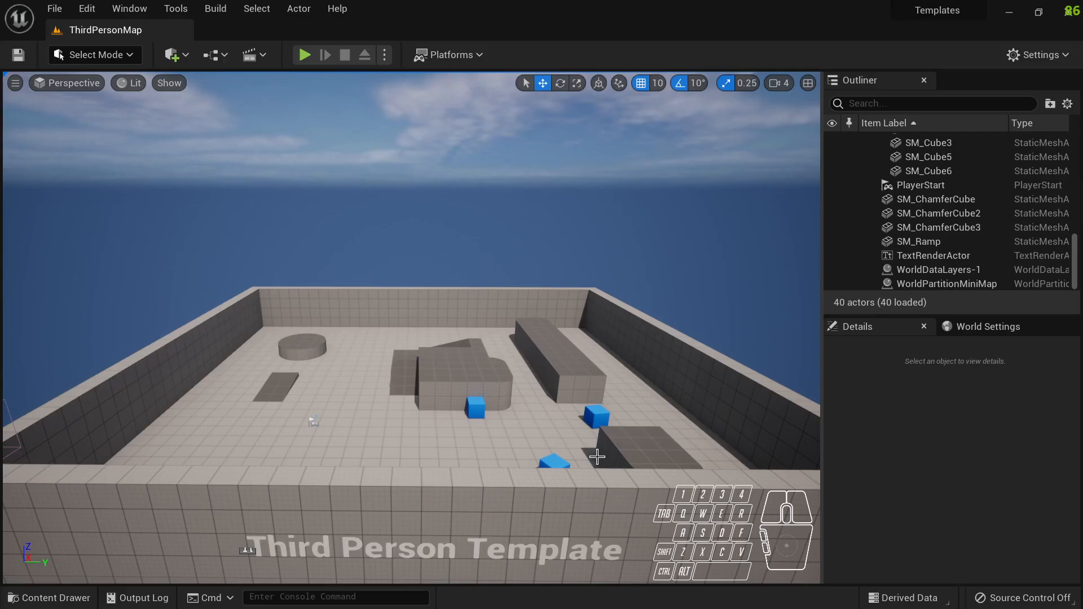
# - Examine the whole walled playground of ThirdPersonMap from a higher, wider viewpoint
pyautogui.press('d')
pyautogui.moveTo(549, 455); pyautogui.dragTo(515, 377, button='right')
pyautogui.press('s')
pyautogui.press('a')
pyautogui.press('s')
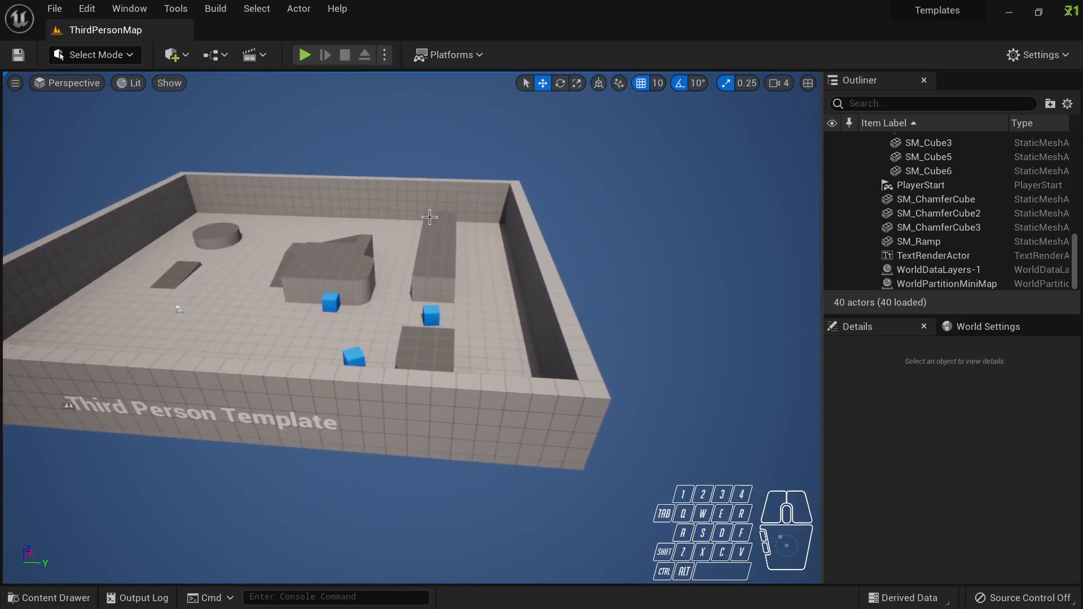
pyautogui.click(477, 411)
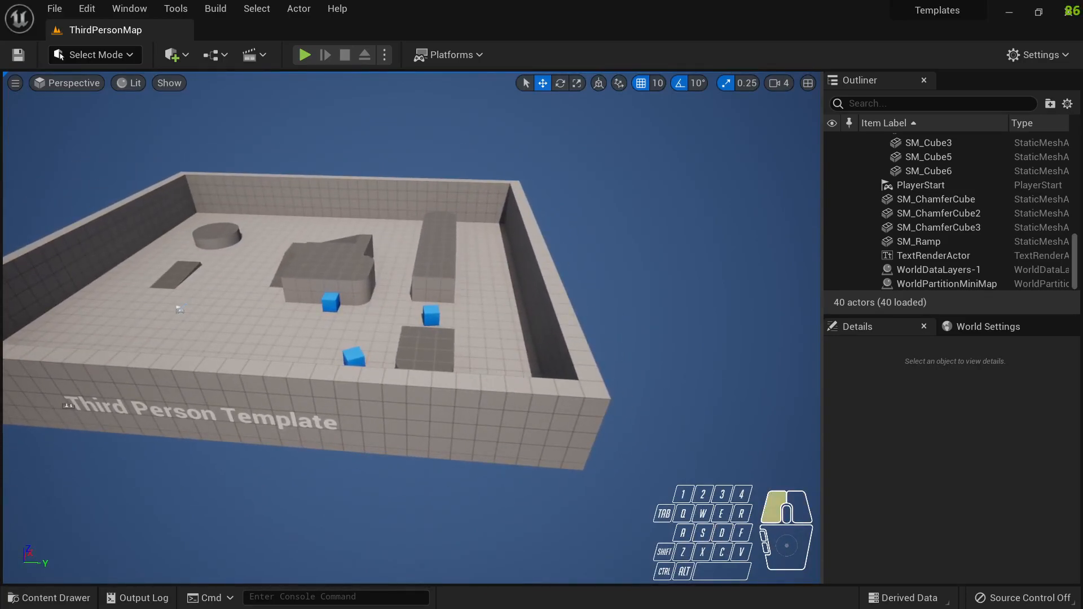
# - Select the playground's outer pieces and the sky area one after another from around the level
pyautogui.moveTo(477, 411); pyautogui.dragTo(462, 401, button='right')
pyautogui.press('d')
pyautogui.click(622, 329)
pyautogui.click(625, 135)
pyautogui.click(315, 111)
pyautogui.moveTo(314, 110); pyautogui.dragTo(296, 127, button='right')
pyautogui.press('d')
# - Try moving the playground floor SM_Cube down to Z -470, and undo the move
pyautogui.click(563, 350)
pyautogui.moveTo(563, 350); pyautogui.dragTo(553, 313, button='right')
pyautogui.press('s')
pyautogui.press('a')
pyautogui.moveTo(284, 200); pyautogui.dragTo(307, 239)
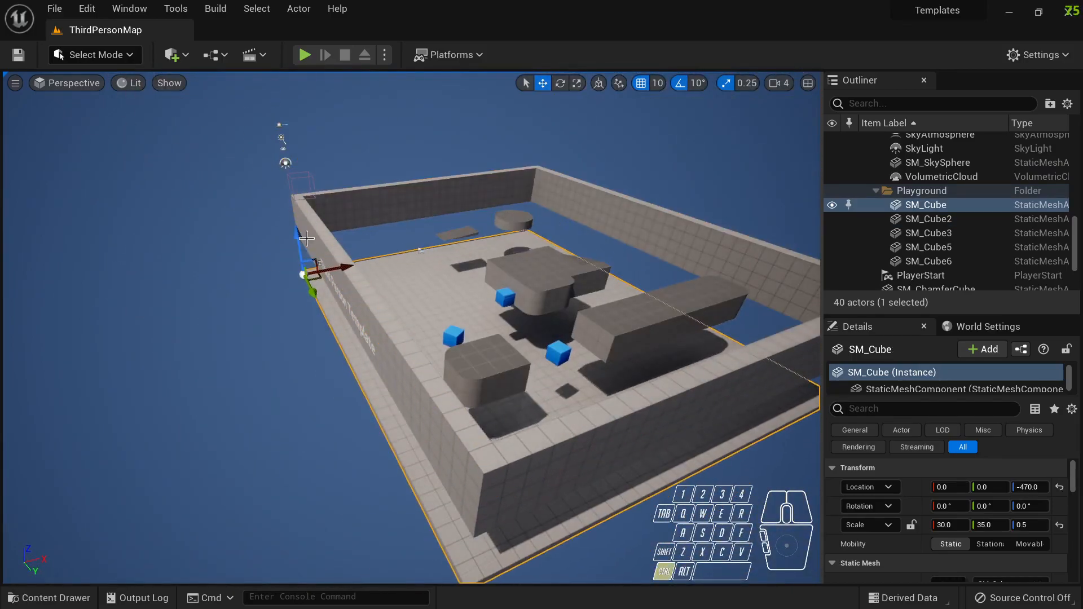
pyautogui.hotkey('ctrl', 'z')
# - Move the Third Person Template text actor along the outer wall to Y 1200
pyautogui.moveTo(306, 238); pyautogui.dragTo(311, 213, button='right')
pyautogui.press('w')
pyautogui.click(488, 201)
pyautogui.moveTo(488, 201); pyautogui.dragTo(473, 224, button='right')
pyautogui.press('s')
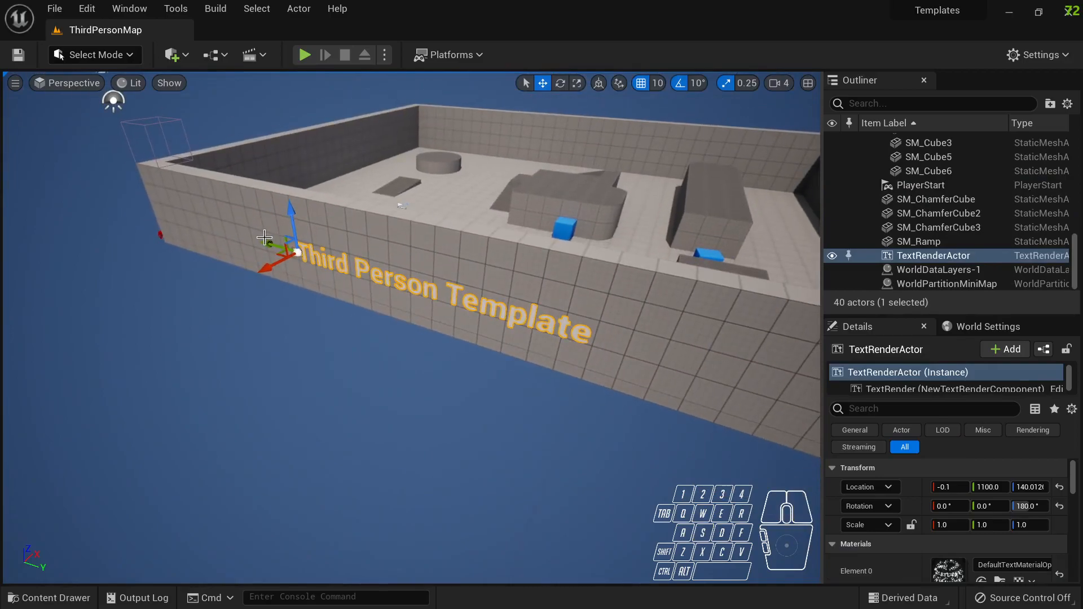
pyautogui.moveTo(262, 252); pyautogui.dragTo(286, 250)
# - Go inside the playground and select the Block01 folder among the level's actors
pyautogui.moveTo(465, 215); pyautogui.dragTo(515, 162, button='right')
pyautogui.press('w')
pyautogui.press('d')
pyautogui.press('w')
pyautogui.press('s')
pyautogui.press('a')
pyautogui.scroll(5, 966, 168)
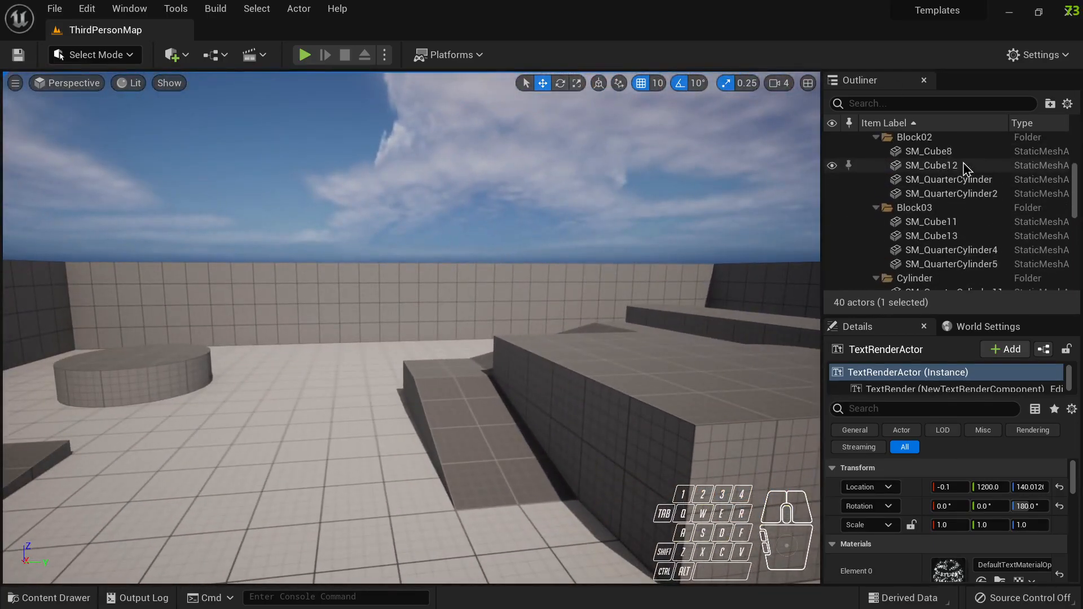
pyautogui.scroll(4, 965, 168)
pyautogui.click(957, 158)
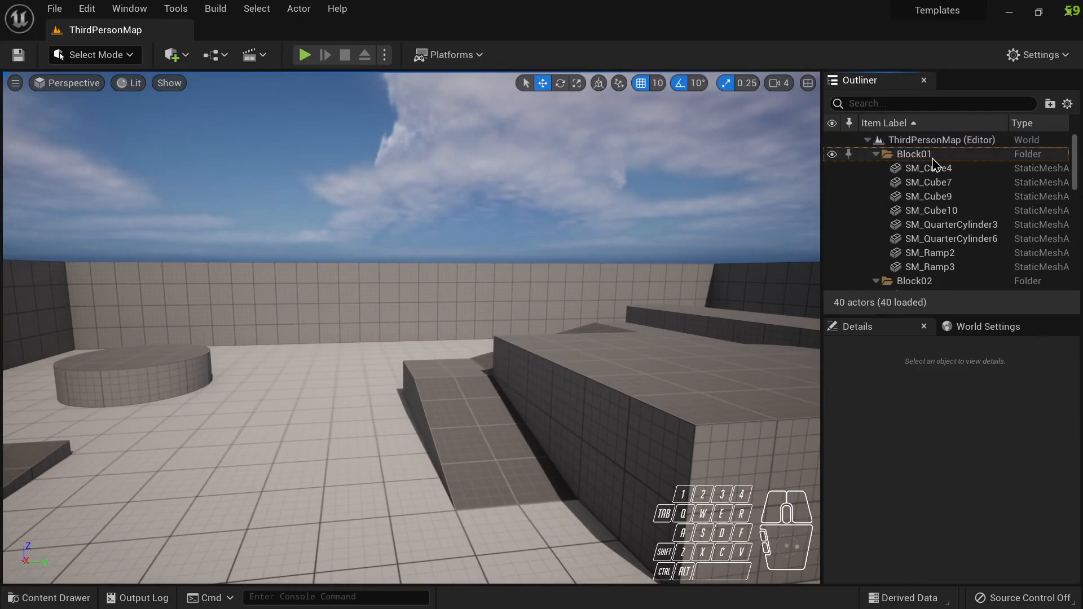
pyautogui.click(931, 157)
# - Hide the Block01 folder's actors to identify the ramped block, and show them again
pyautogui.moveTo(621, 237); pyautogui.dragTo(638, 248, button='right')
pyautogui.press('s')
pyautogui.moveTo(712, 251)
pyautogui.mouseDown(button='right')
pyautogui.moveTo(709, 263)
pyautogui.moveTo(711, 252)
pyautogui.mouseUp(button='right')
pyautogui.press('w')
pyautogui.press('s')
pyautogui.press('w')
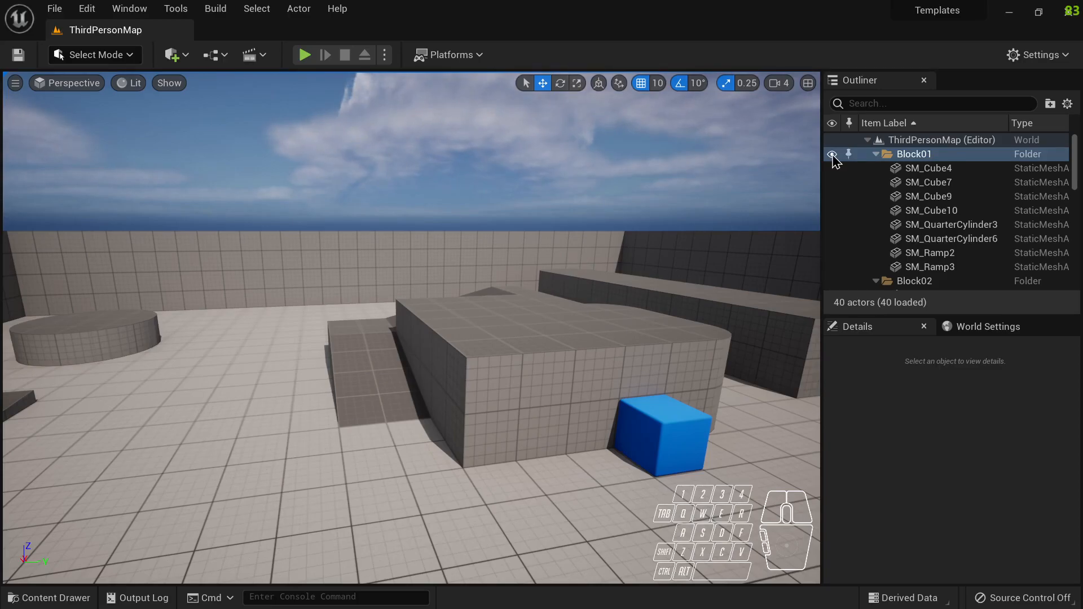
pyautogui.click(833, 156)
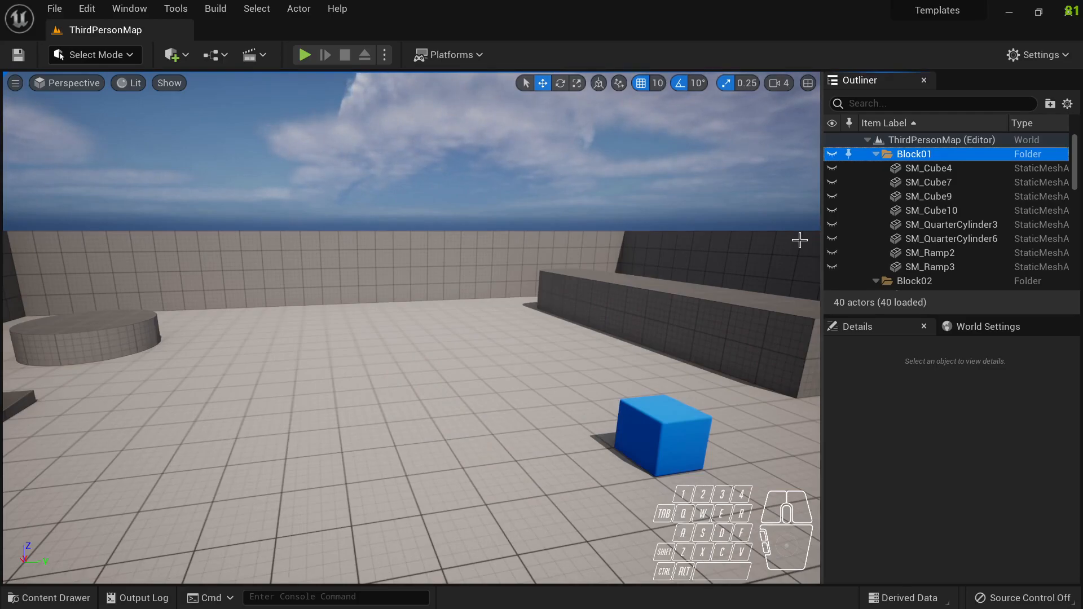
pyautogui.click(833, 154)
# - Hide the Block02 folder's actors to identify the long block, and show them again
pyautogui.moveTo(617, 242); pyautogui.dragTo(660, 240, button='right')
pyautogui.press('w')
pyautogui.press('d')
pyautogui.scroll(-2, 911, 259)
pyautogui.click(866, 239)
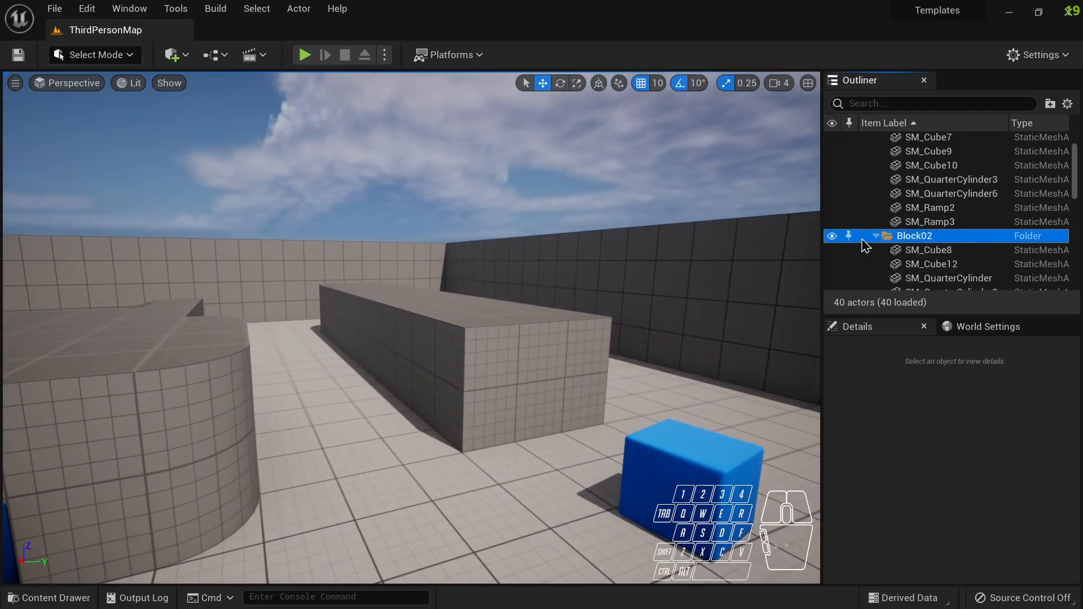
pyautogui.click(833, 236)
pyautogui.click(832, 237)
# - Select Block02's SM_Cube8, SM_Cube12 and SM_QuarterCylinder in turn, focusing the view on the last two
pyautogui.click(928, 250)
pyautogui.click(917, 265)
pyautogui.doubleClick(917, 265)
pyautogui.doubleClick(920, 279)
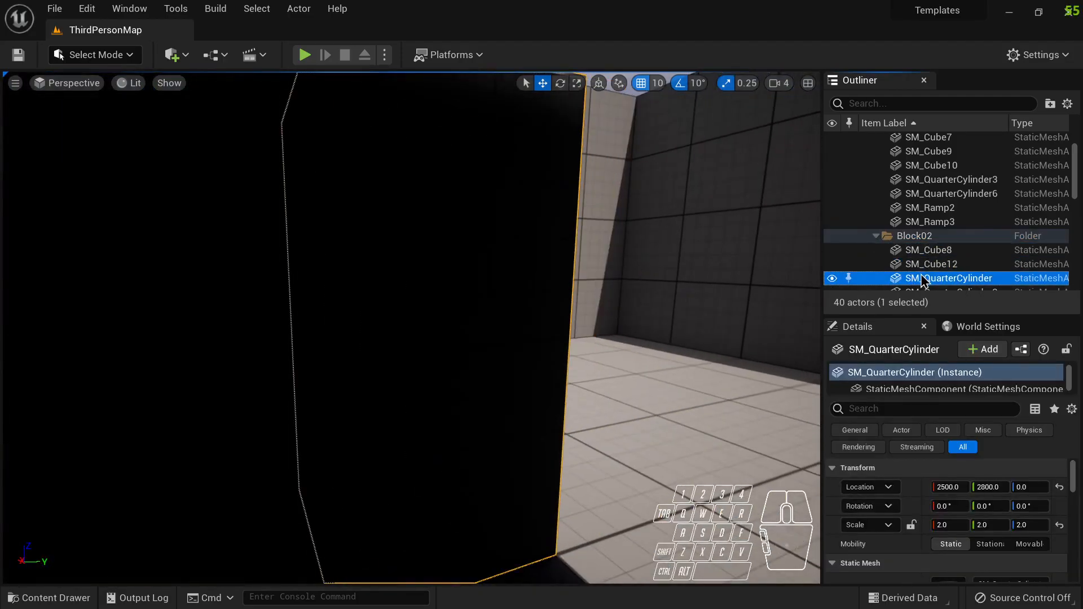
# - Try raising the selected quarter-cylinder piece of Block02, and undo the move
pyautogui.scroll(-2, 908, 259)
pyautogui.moveTo(559, 301); pyautogui.dragTo(361, 305, button='right')
pyautogui.press('s')
pyautogui.press('a')
pyautogui.moveTo(517, 374); pyautogui.dragTo(529, 279)
pyautogui.hotkey('ctrl', 'z')
# - Hide the Block03 folder's actors to identify their block, and show them again
pyautogui.moveTo(590, 298); pyautogui.dragTo(411, 268, button='right')
pyautogui.press('w')
pyautogui.press('d')
pyautogui.click(865, 263)
pyautogui.click(832, 261)
pyautogui.click(831, 262)
# - Select Block03's pieces one by one, including SM_Cube13 and SM_Cube11, to inspect how the block is assembled
pyautogui.press('w')
pyautogui.moveTo(342, 438)
pyautogui.mouseDown(button='right')
pyautogui.moveTo(342, 474)
pyautogui.moveTo(343, 439)
pyautogui.mouseUp(button='right')
pyautogui.press('s')
pyautogui.click(343, 439)
pyautogui.click(439, 364)
pyautogui.click(432, 380)
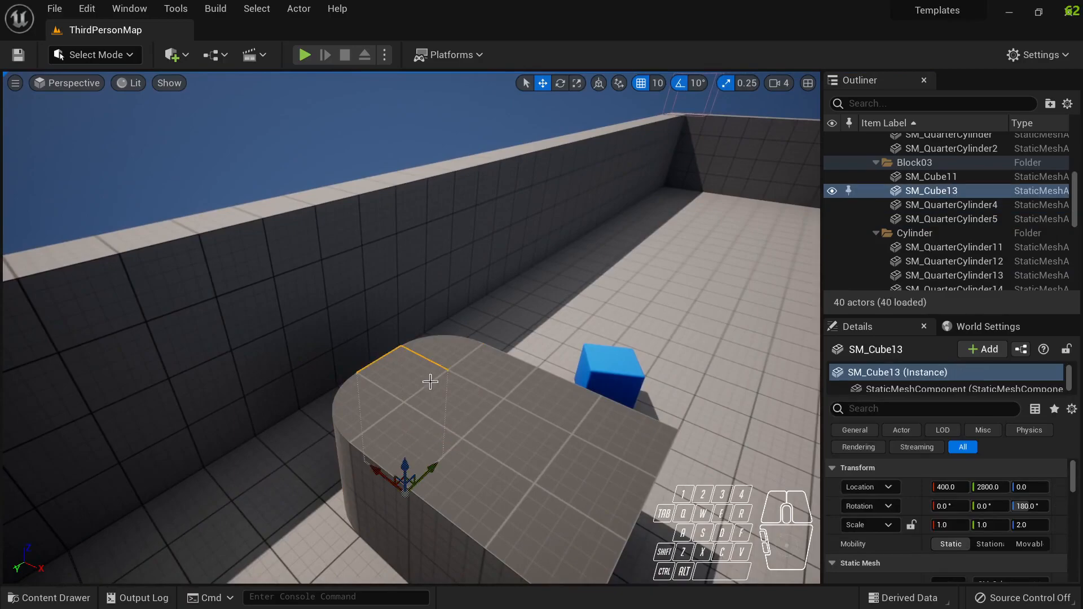
pyautogui.click(528, 438)
pyautogui.press('d')
pyautogui.moveTo(507, 400)
pyautogui.mouseDown(button='right')
pyautogui.moveTo(536, 414)
pyautogui.moveTo(511, 399)
pyautogui.mouseUp(button='right')
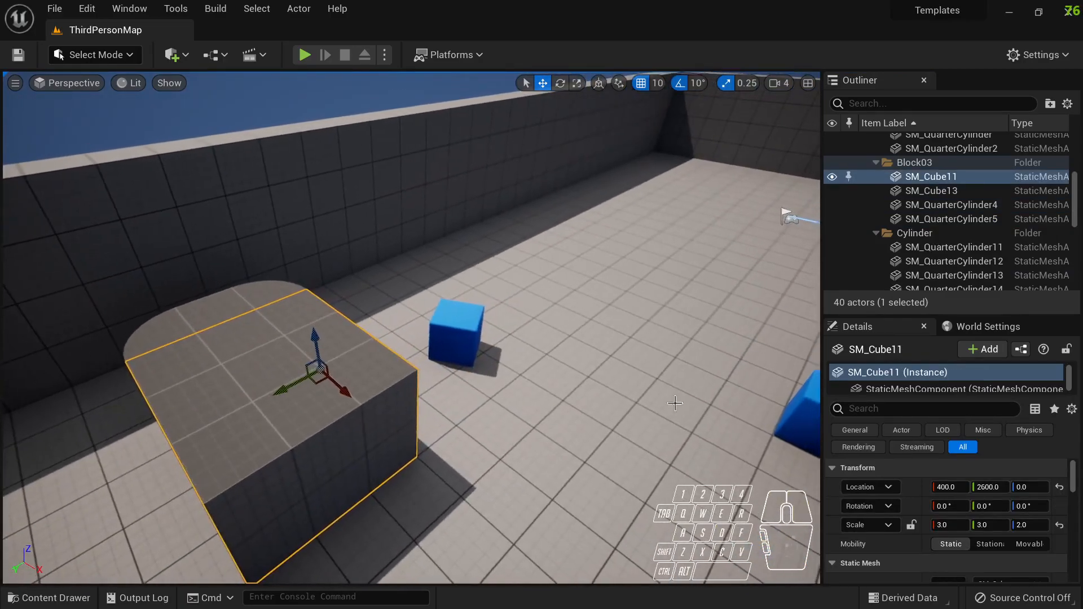
# - Select the Cylinder folder and each of the quarter cylinders that form the round platform
pyautogui.click(911, 237)
pyautogui.moveTo(564, 339); pyautogui.dragTo(489, 387, button='right')
pyautogui.press('w')
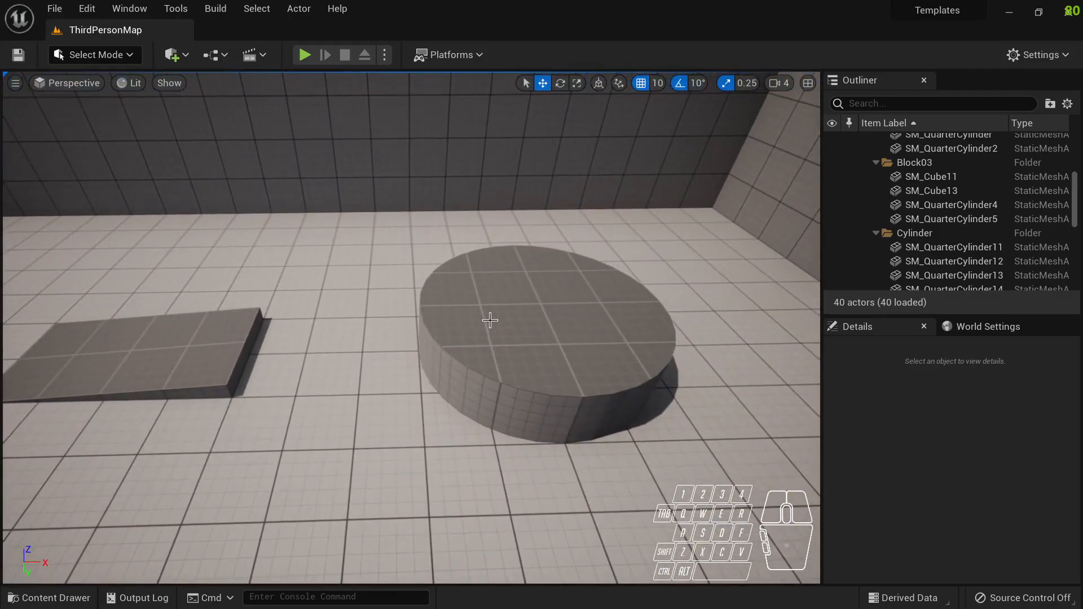
pyautogui.click(517, 343)
pyautogui.click(612, 316)
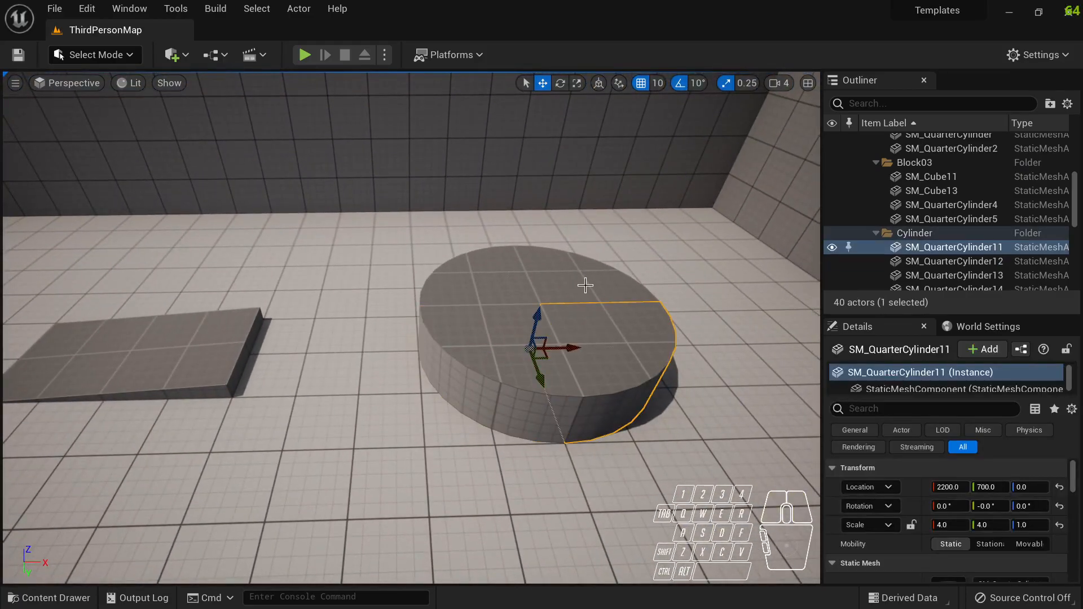
pyautogui.click(565, 283)
pyautogui.click(501, 290)
pyautogui.click(497, 336)
pyautogui.click(610, 350)
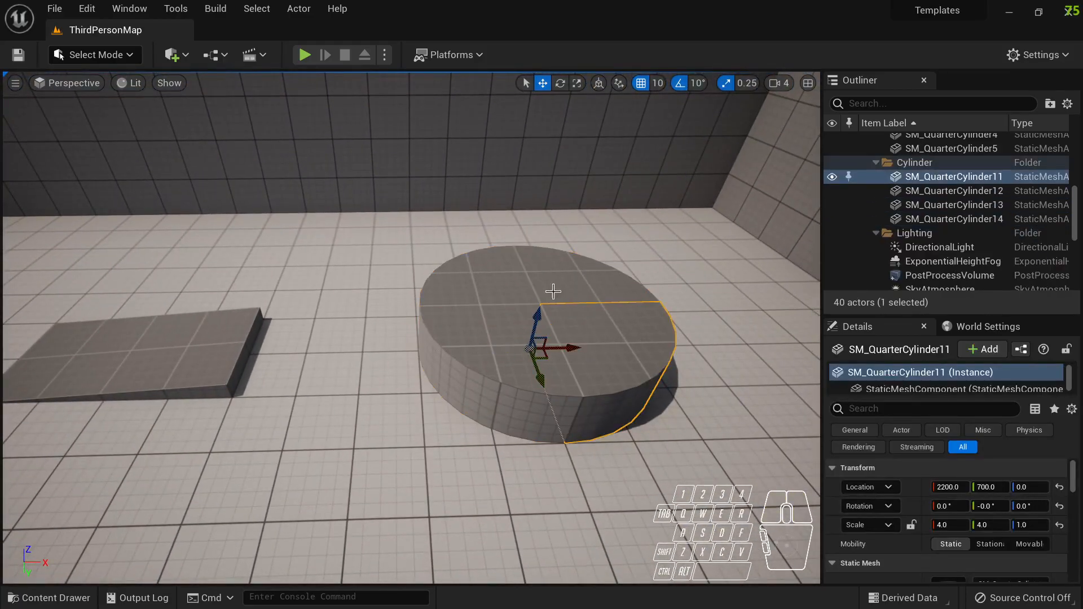
pyautogui.click(566, 294)
# - Inspect the Playground folder's floor and walls by focusing on SM_Cube, SM_Cube2, SM_Cube3, SM_Cube5 and SM_Cube6
pyautogui.moveTo(639, 381)
pyautogui.mouseDown(button='right')
pyautogui.moveTo(615, 378)
pyautogui.moveTo(632, 381)
pyautogui.mouseUp(button='right')
pyautogui.scroll(-5, 948, 225)
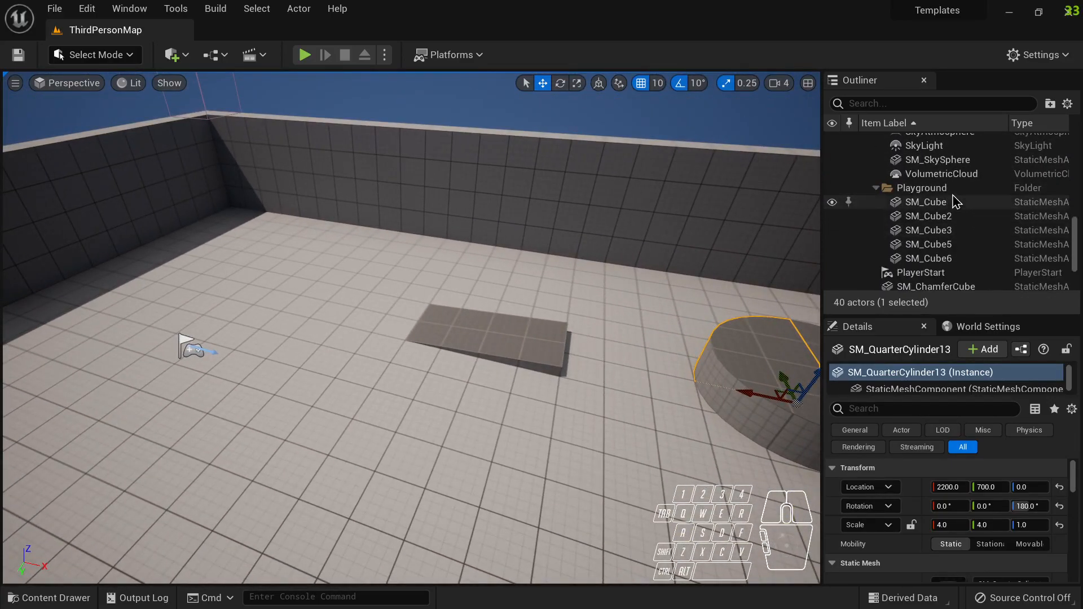
pyautogui.click(941, 204)
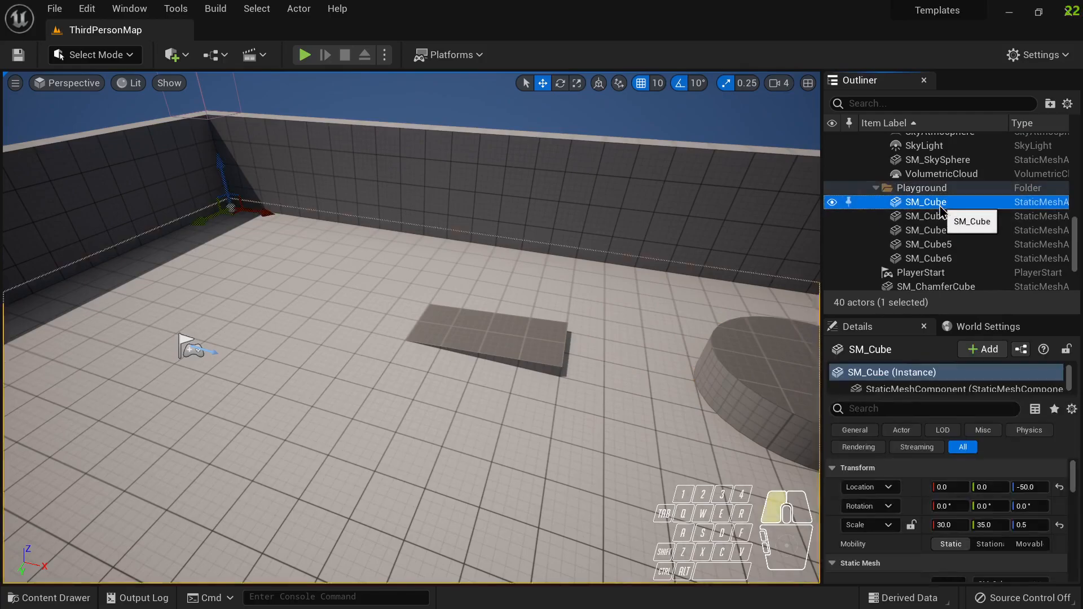
pyautogui.doubleClick(941, 205)
pyautogui.click(930, 220)
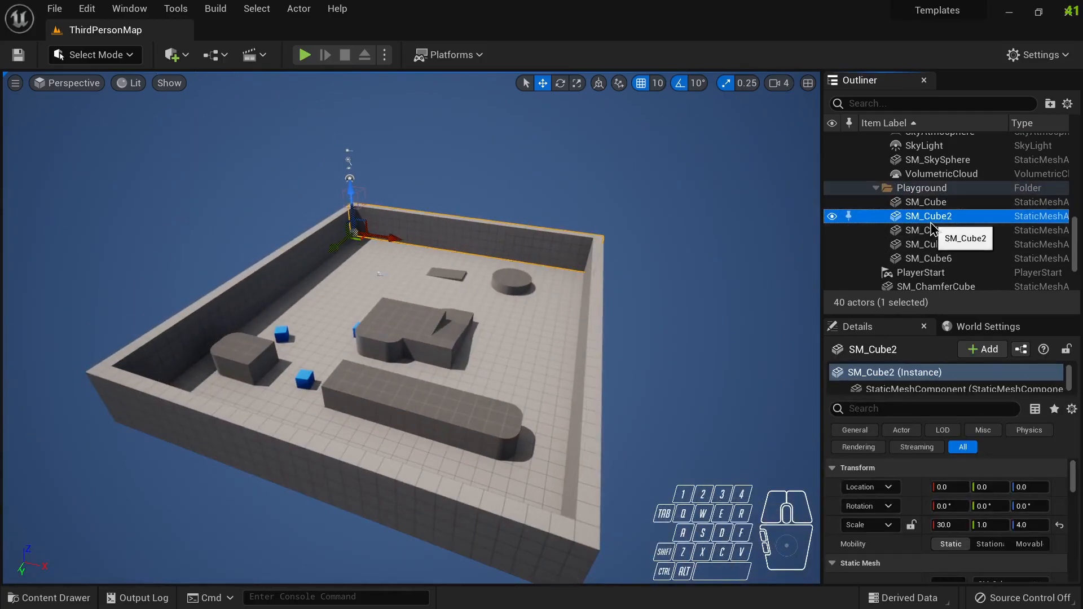
pyautogui.doubleClick(930, 220)
pyautogui.doubleClick(935, 230)
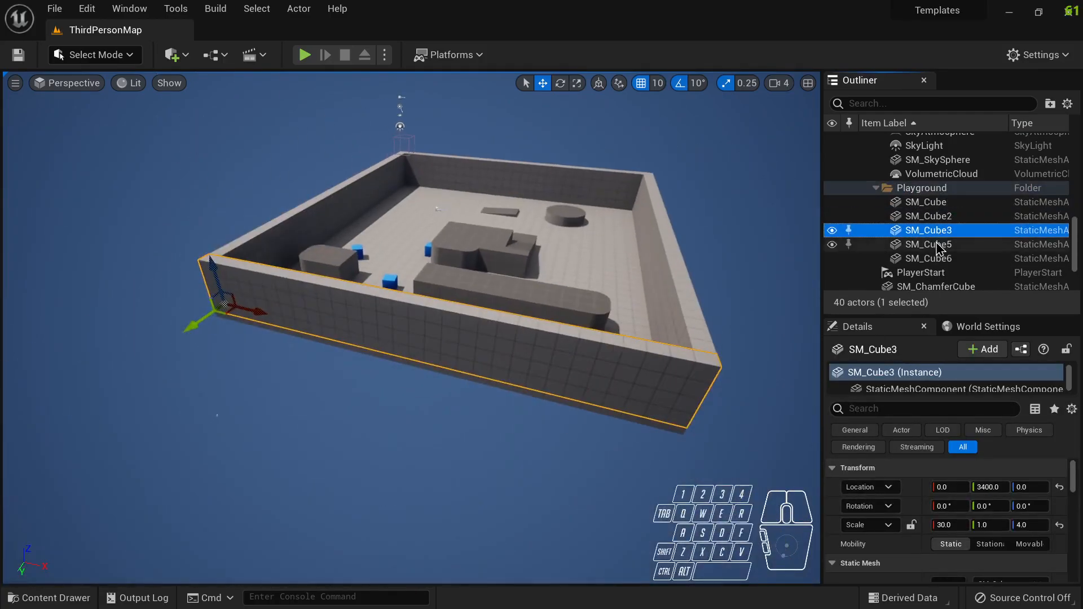
pyautogui.doubleClick(937, 245)
pyautogui.doubleClick(936, 258)
# - Inspect the blue cubes SM_ChamferCube, SM_ChamferCube2 and SM_ChamferCube3 in turn
pyautogui.scroll(-2, 939, 265)
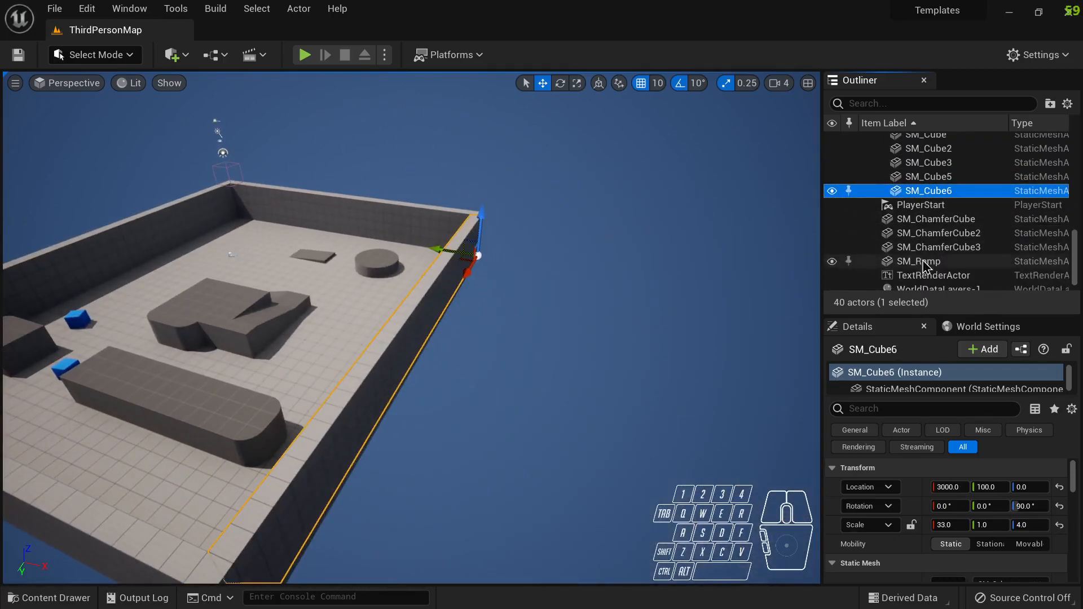
pyautogui.doubleClick(940, 220)
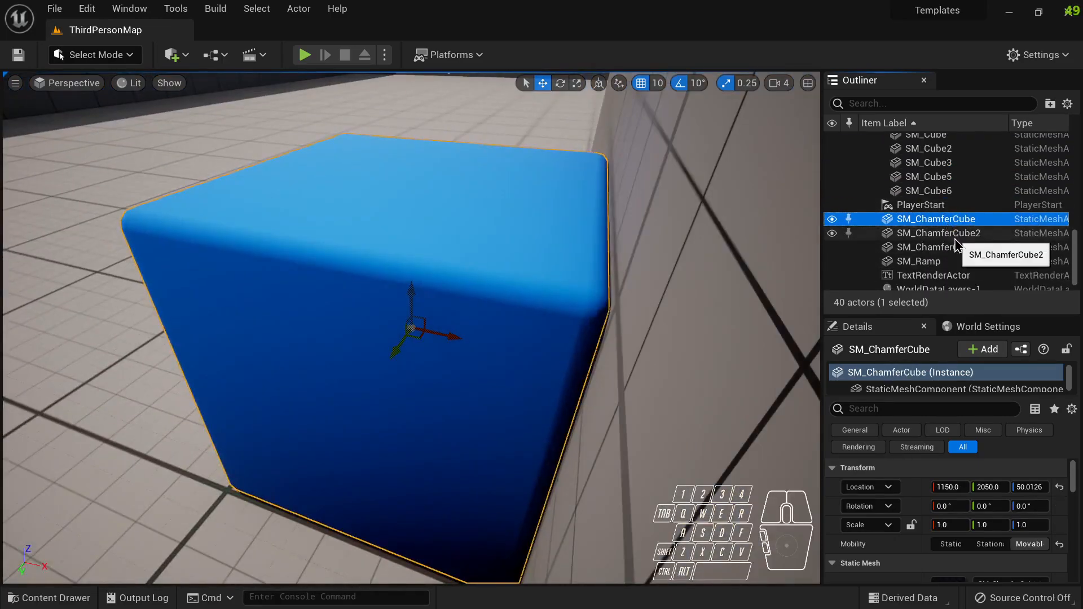
pyautogui.click(955, 236)
pyautogui.doubleClick(954, 247)
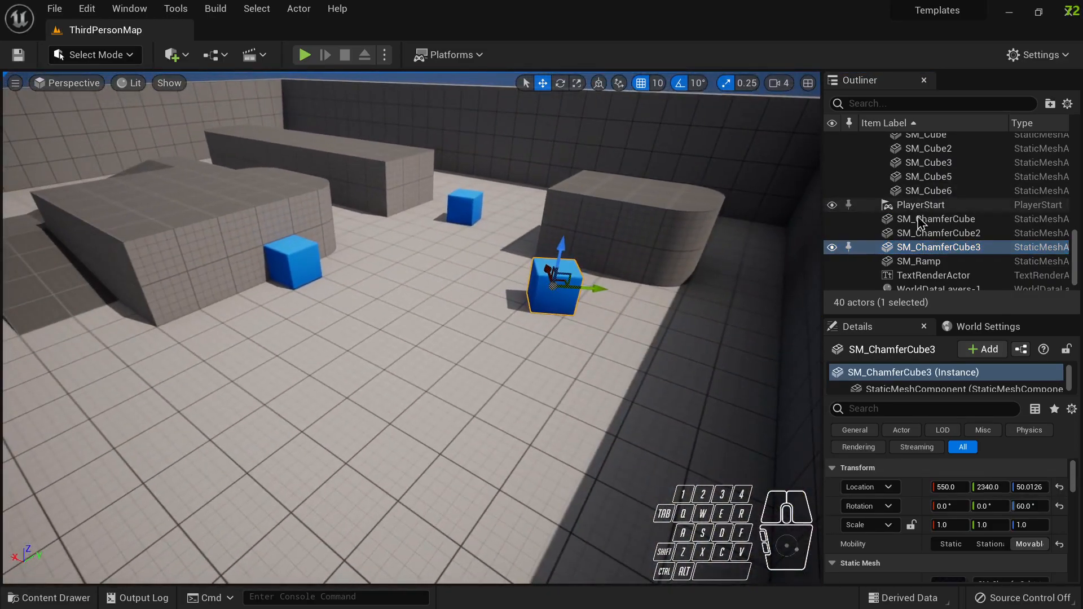
# - Focus the view on SM_Ramp, and inspect the WorldDataLayers-1 and WorldPartitionMiniMap actors
pyautogui.scroll(-1, 941, 265)
pyautogui.doubleClick(925, 242)
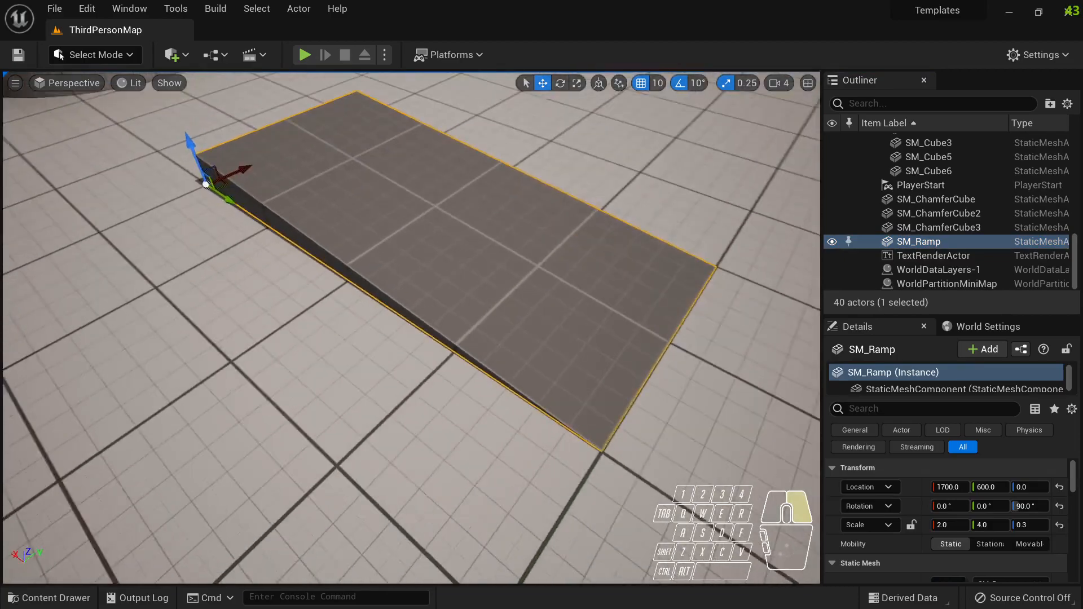
pyautogui.press('a')
pyautogui.press('w')
pyautogui.moveTo(507, 316); pyautogui.dragTo(636, 242, button='right')
pyautogui.click(961, 269)
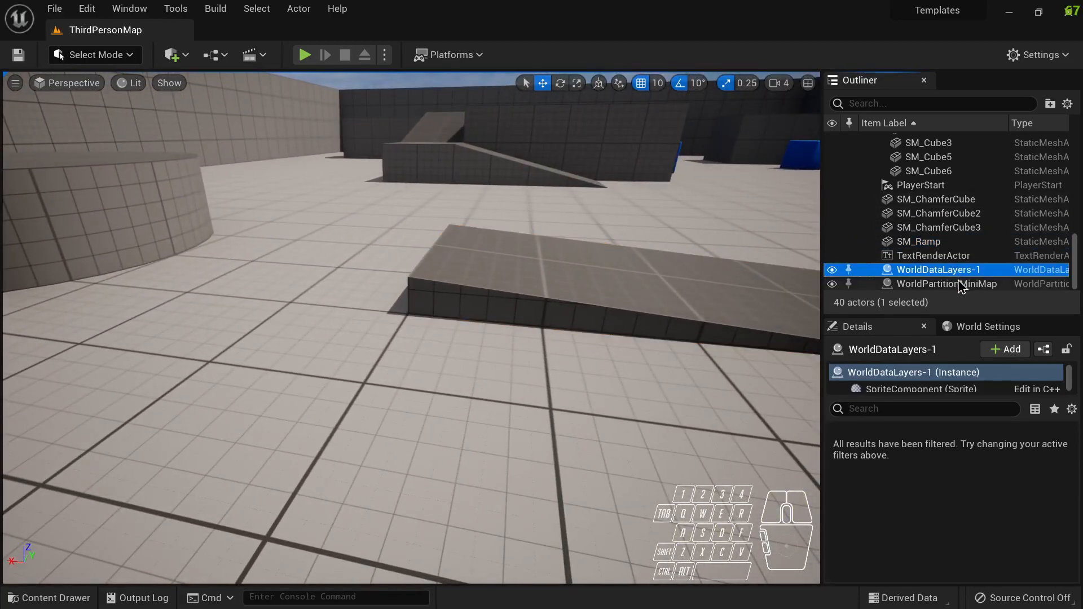
pyautogui.click(957, 283)
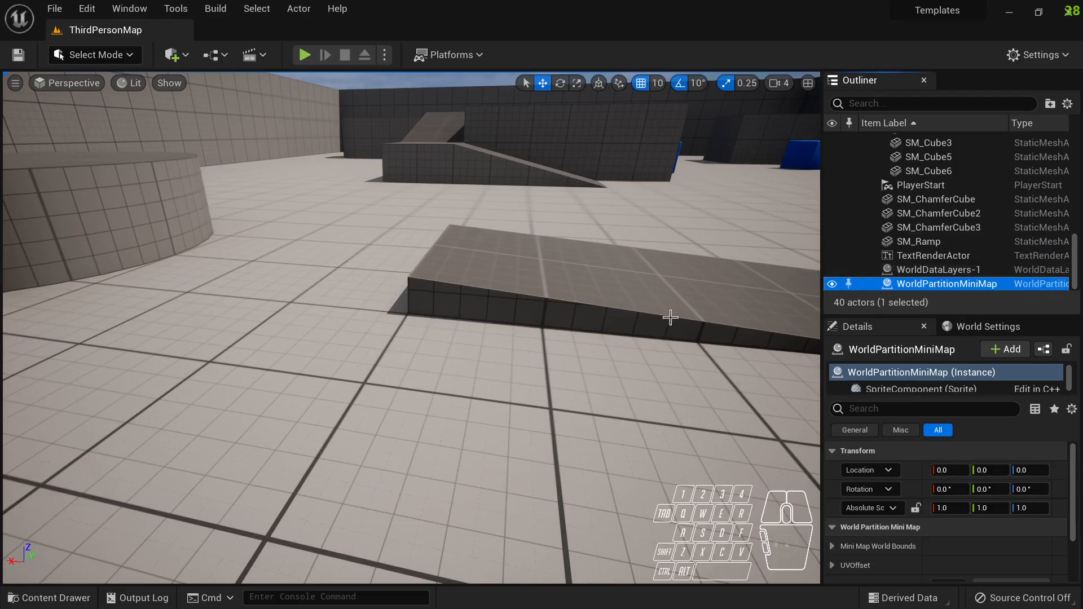
# - Play the level in the viewport to check where the character starts, and stop the play session
pyautogui.scroll(5, 889, 278)
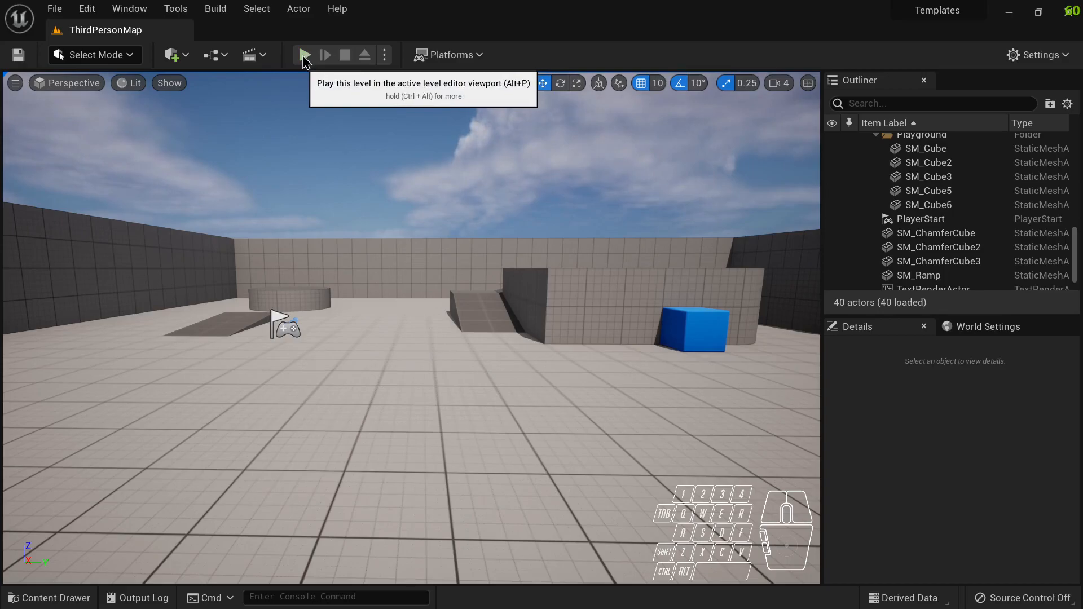
pyautogui.click(303, 56)
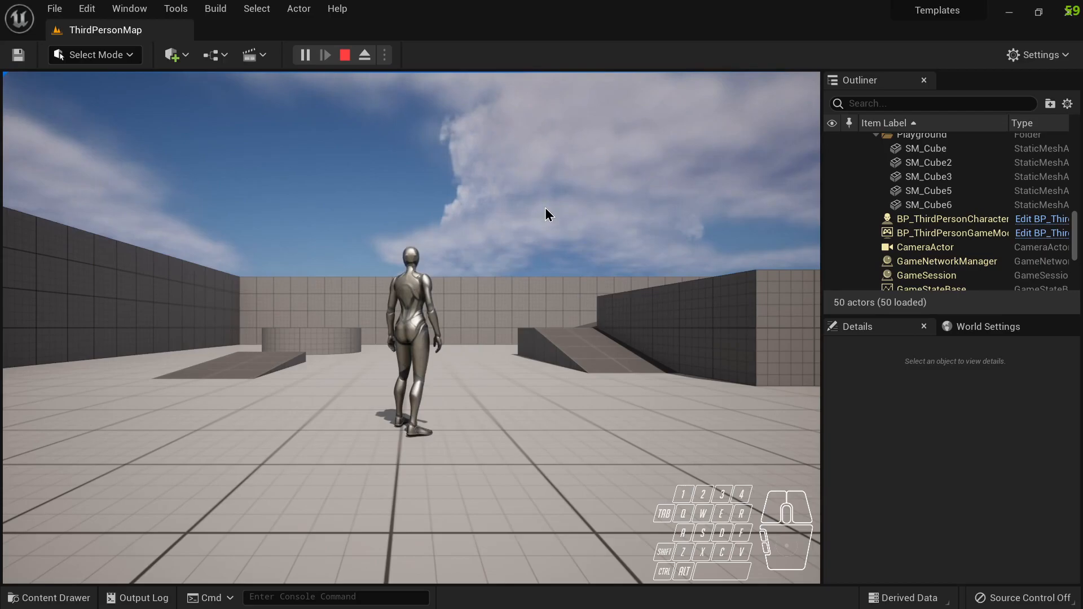
pyautogui.press('Escape')
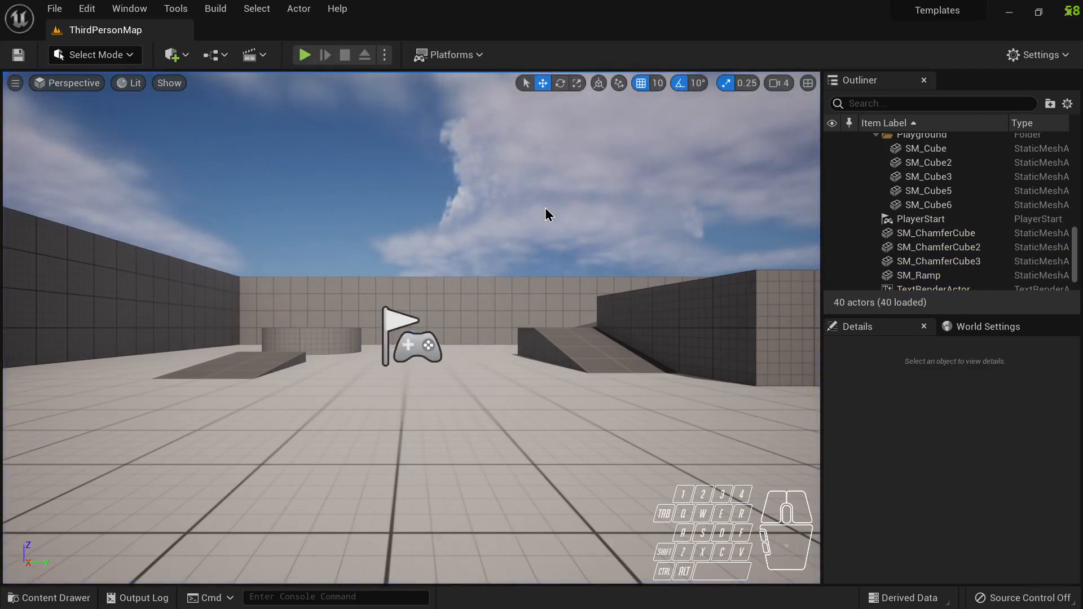
# - Move the PlayerStart actor to Y 720 and play the level from its new location
pyautogui.click(403, 350)
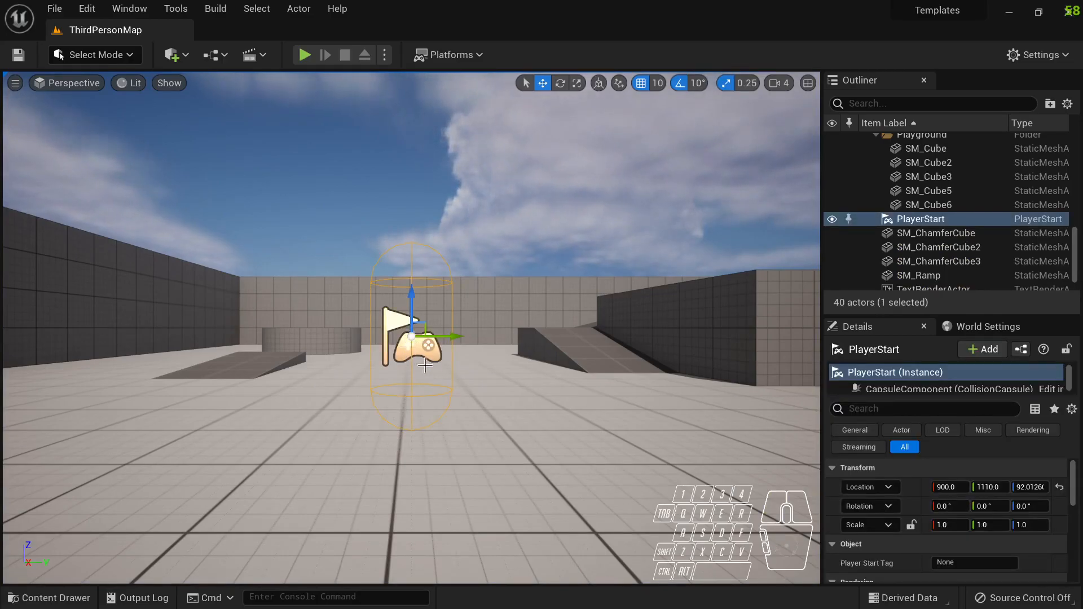
pyautogui.moveTo(454, 333); pyautogui.dragTo(59, 319)
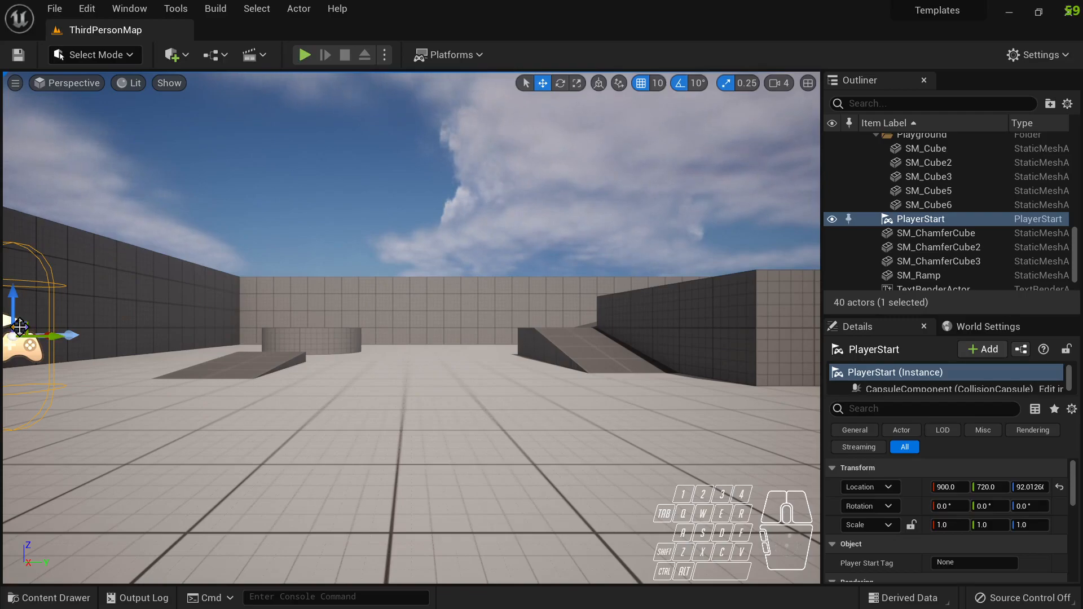
pyautogui.click(304, 55)
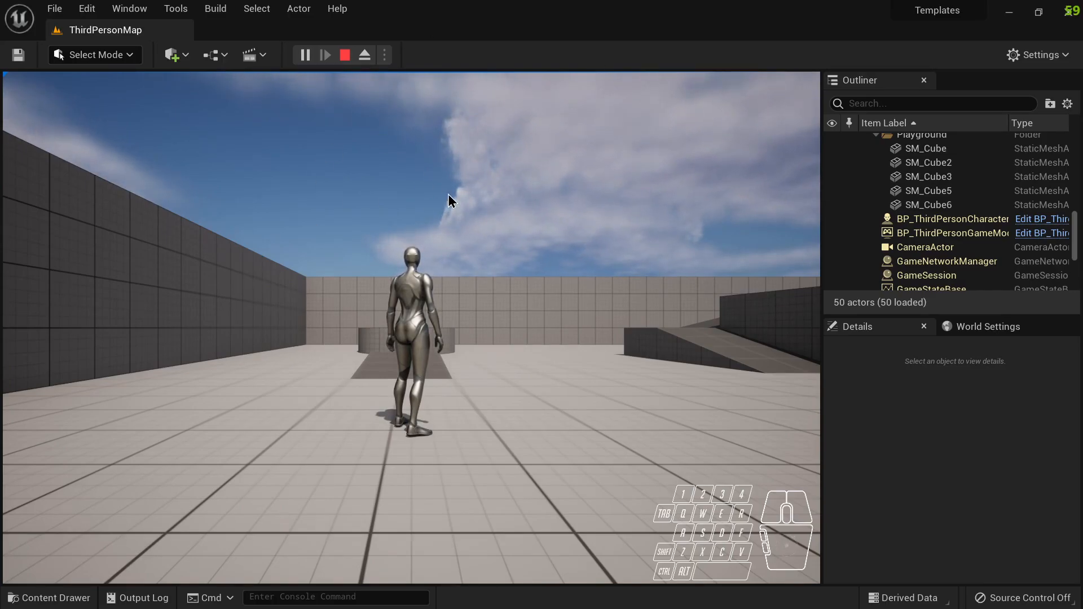
# - Take control of the character in the running level and test moving it forward, backward and sideways around the cylinder, wall and blue cubes
pyautogui.scroll(5, 846, 229)
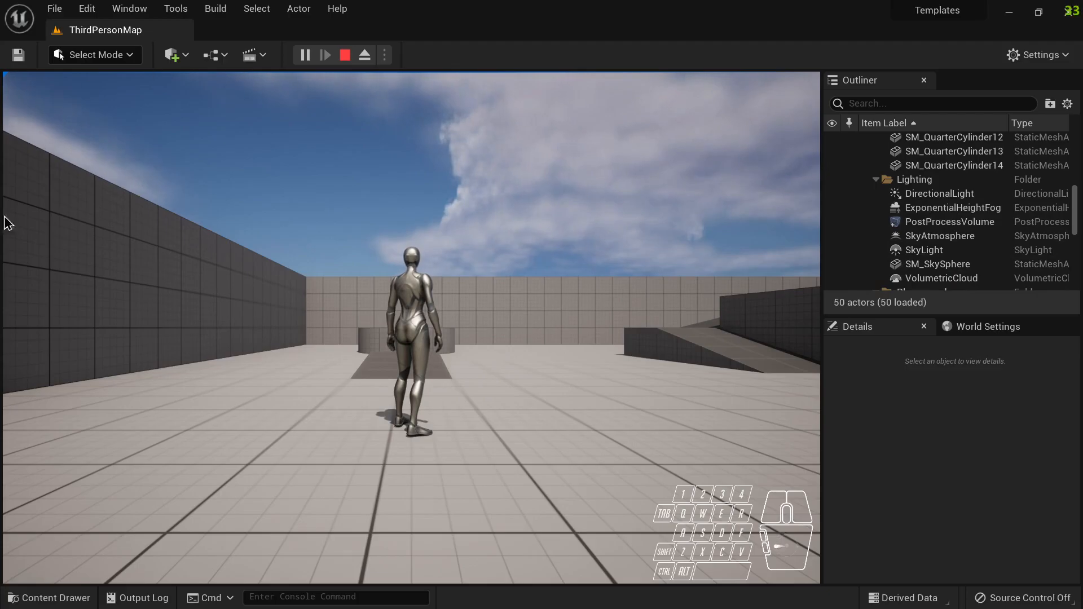
pyautogui.click(567, 276)
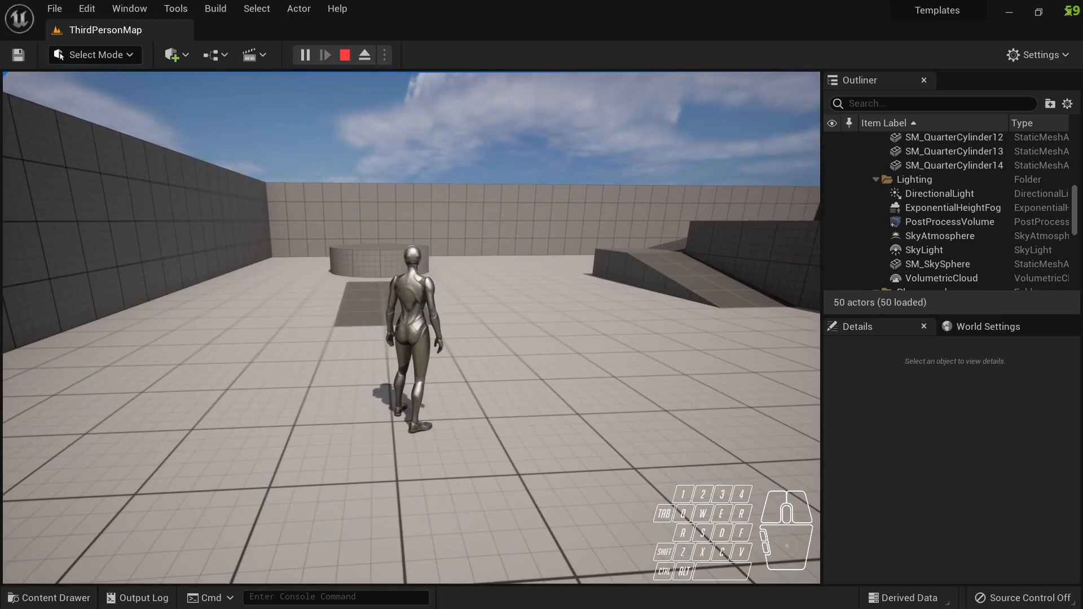
pyautogui.press('w')
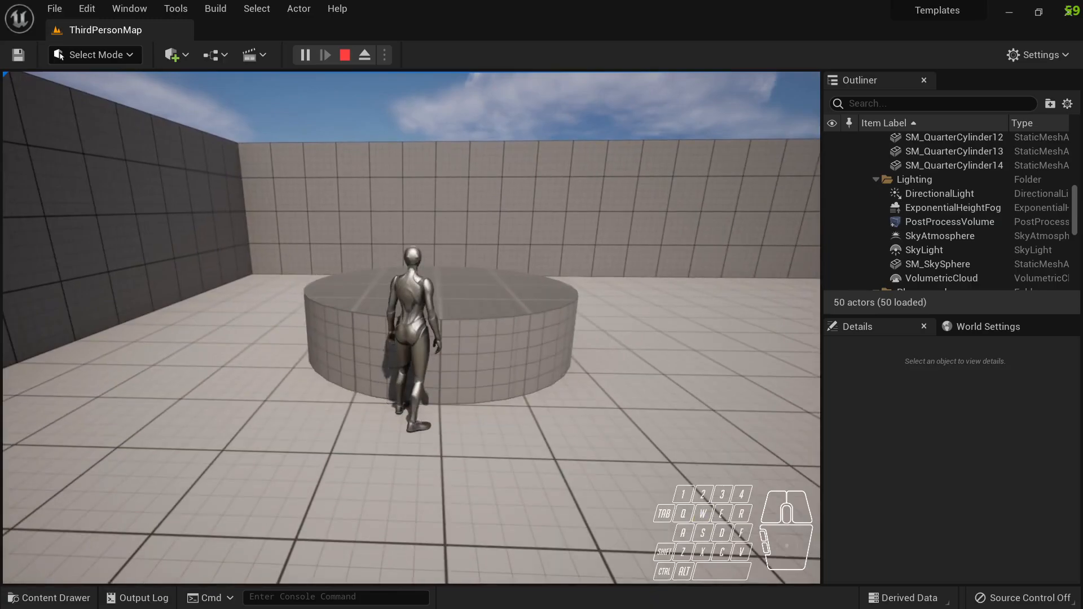
pyautogui.press('s')
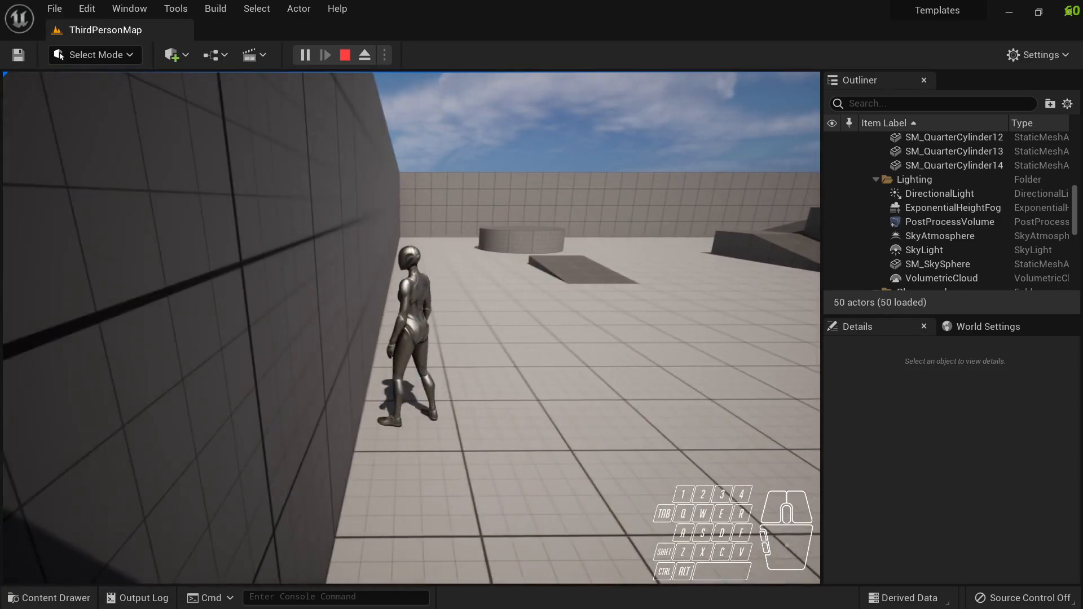
pyautogui.press('d')
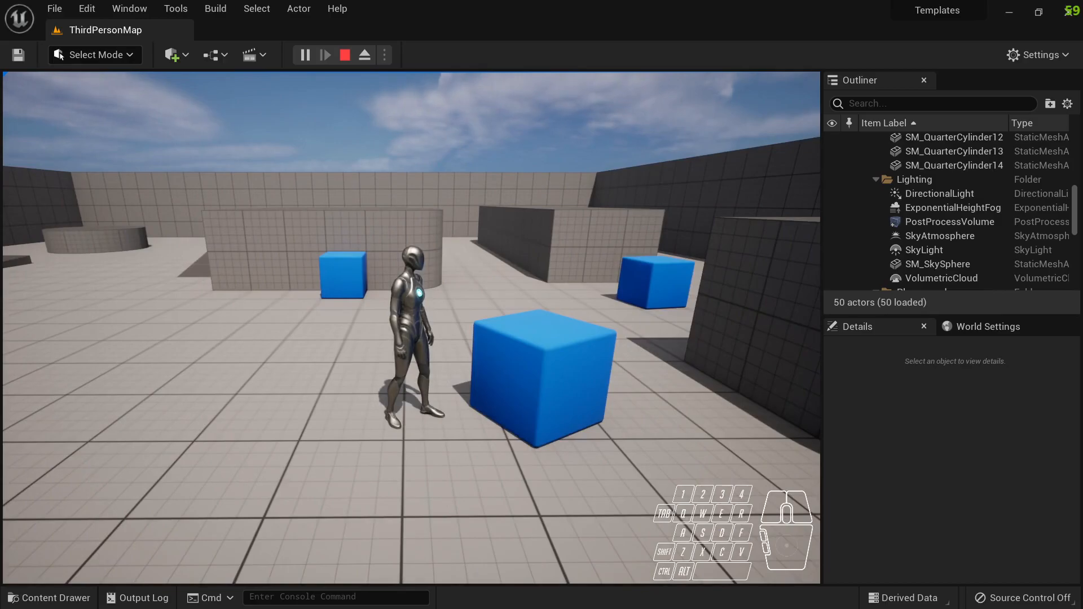
# - Run the character forward over the low ramp and up the larger ramp onto the raised blocks
pyautogui.press('w')
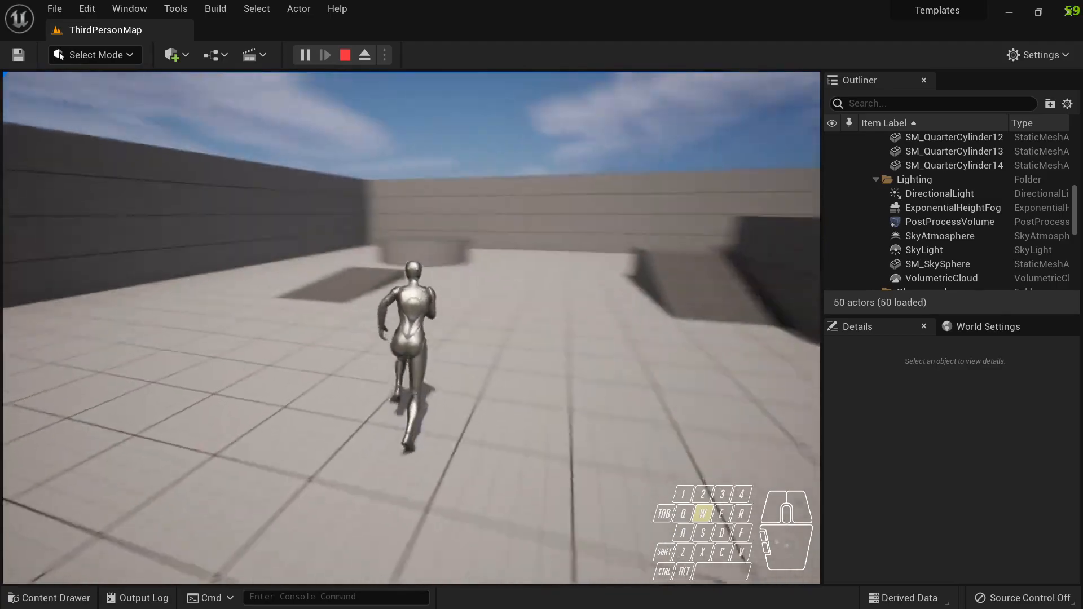
pyautogui.press('w')
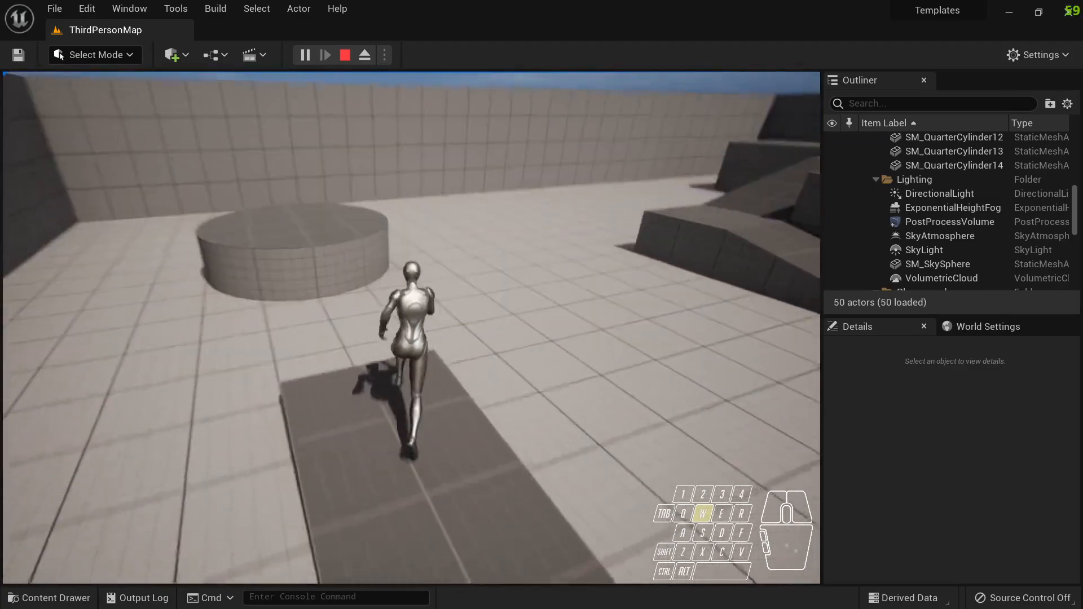
pyautogui.press('w')
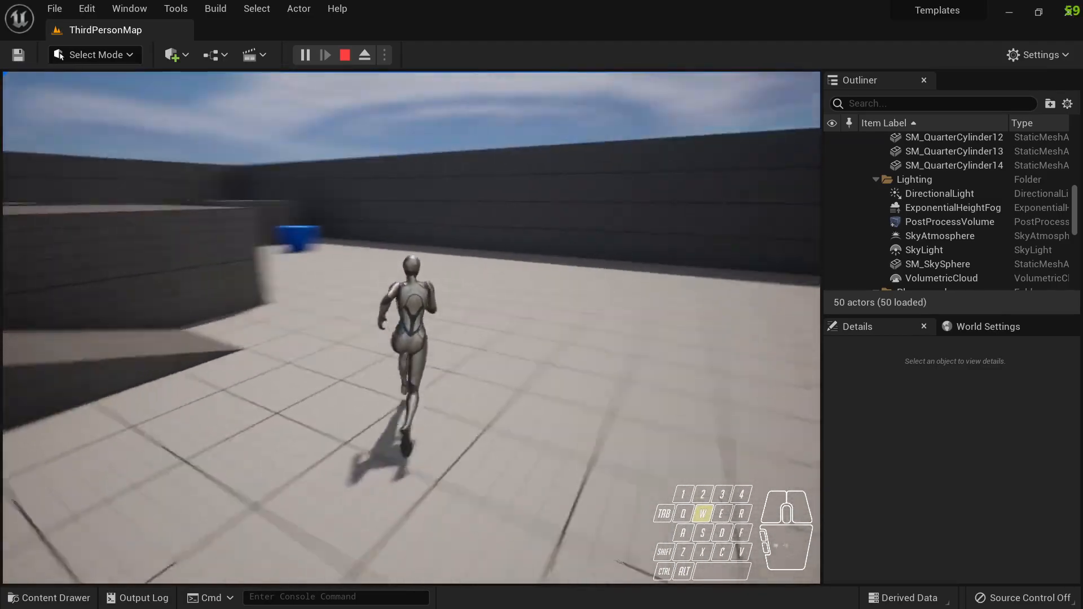
pyautogui.press('w')
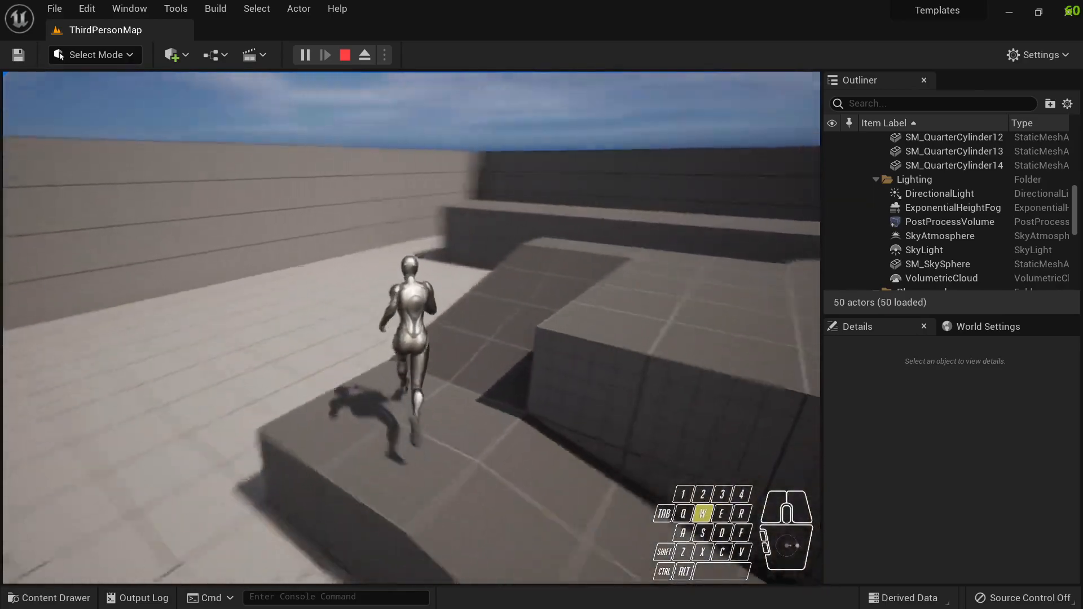
pyautogui.press('w')
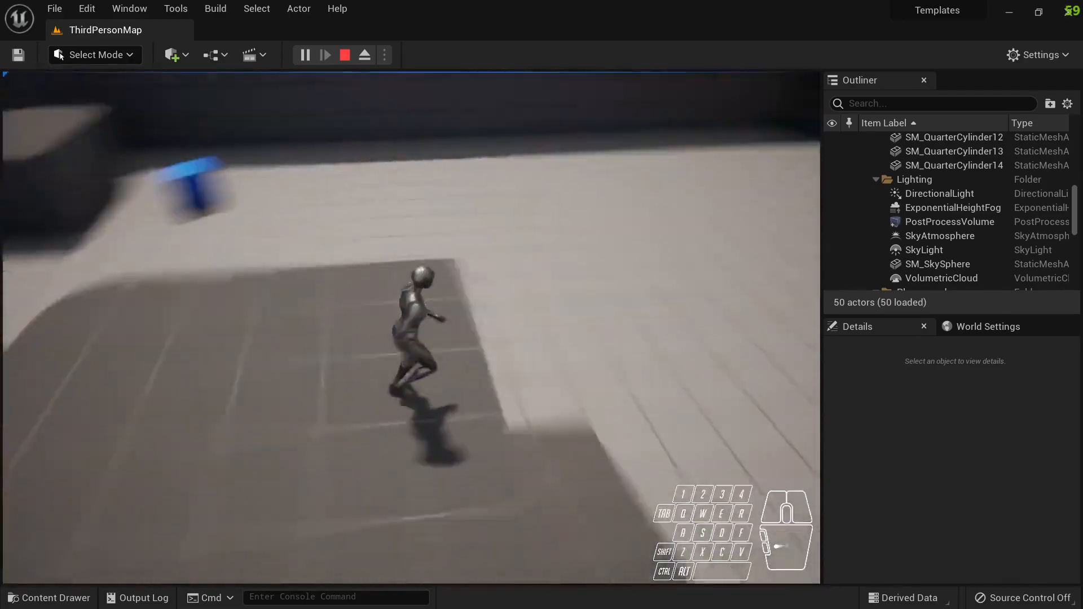
# - Test jumping by leaping between the raised blocks, running along the long block's top and jumping again
pyautogui.press('space')
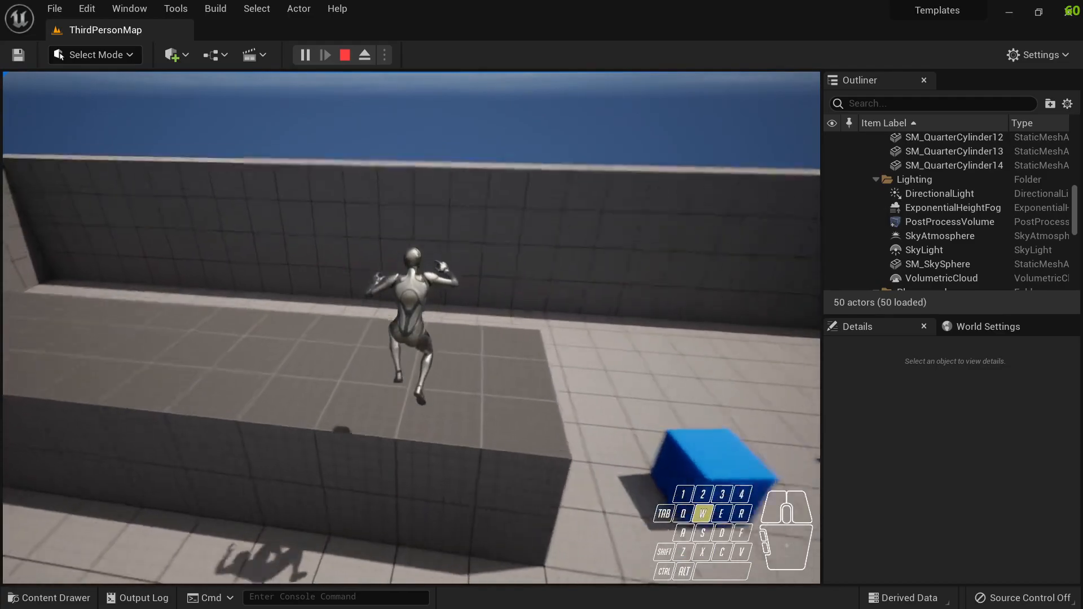
pyautogui.press('w')
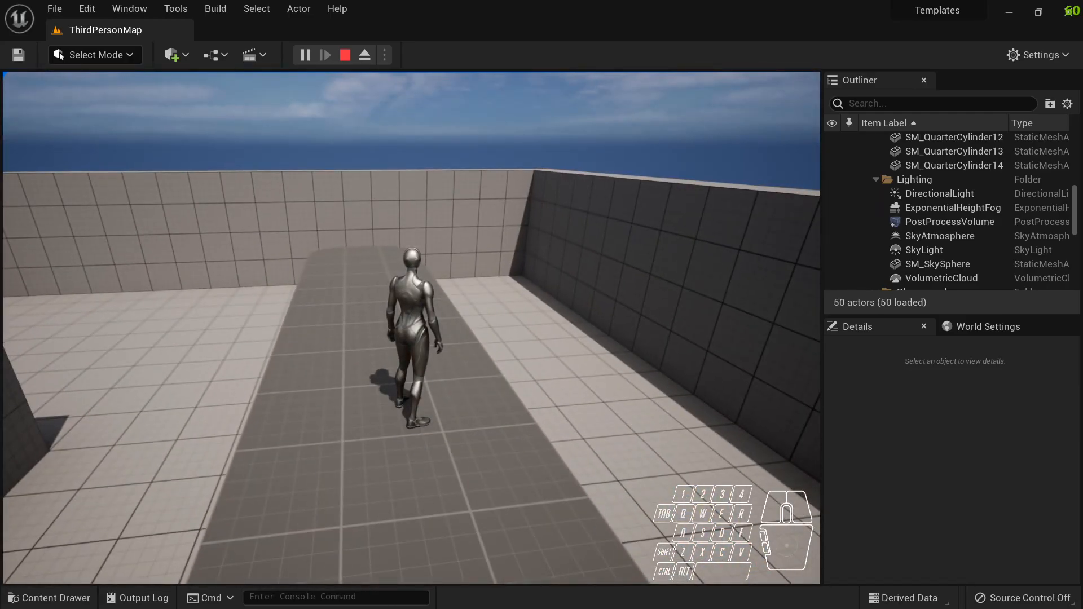
pyautogui.press('w')
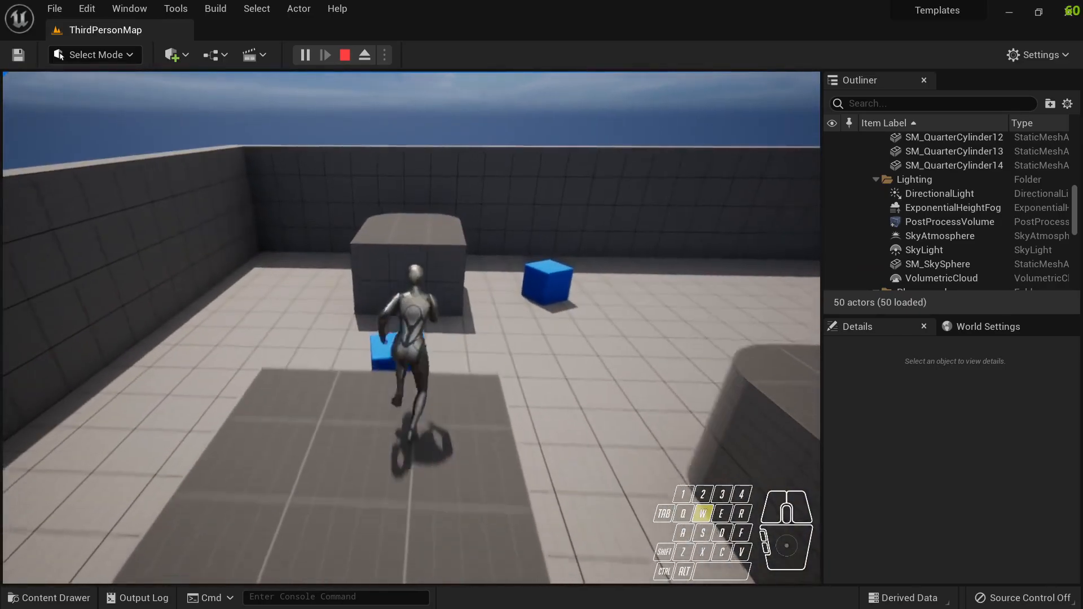
pyautogui.press('space')
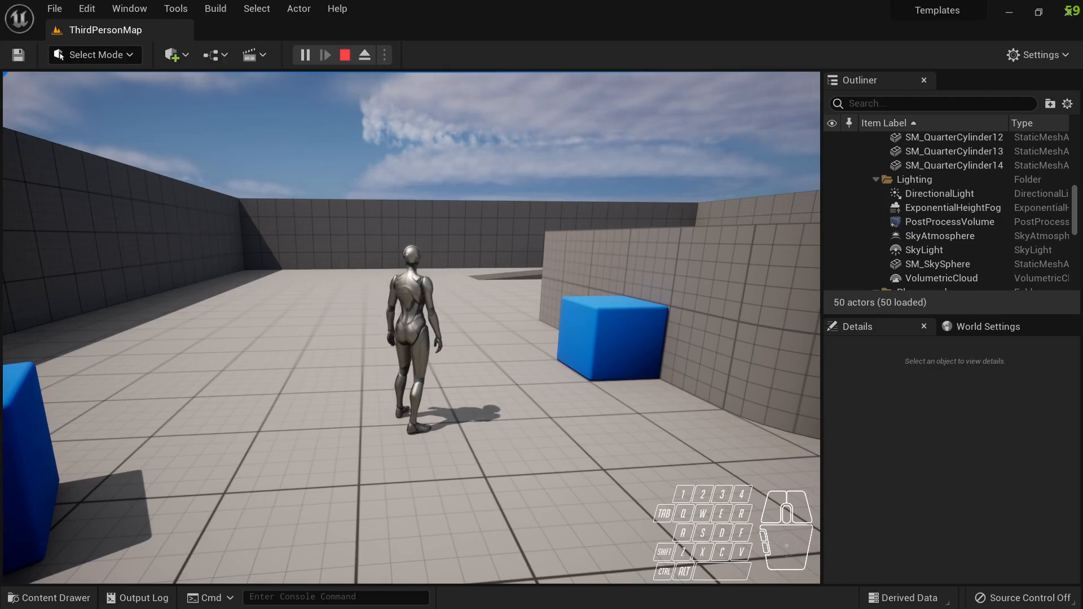
# - Test sideways and backward running on the open floor, changing direction repeatedly while orbiting the camera
pyautogui.press('d')
pyautogui.press('s')
pyautogui.press('a')
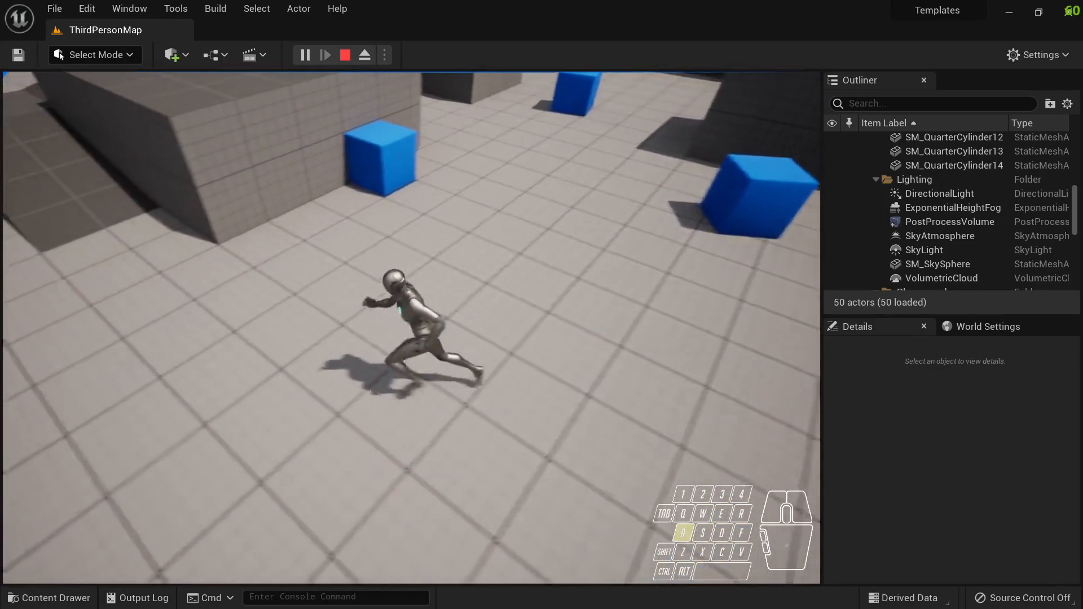
pyautogui.press('d')
pyautogui.press('a')
pyautogui.press('w')
pyautogui.press('d')
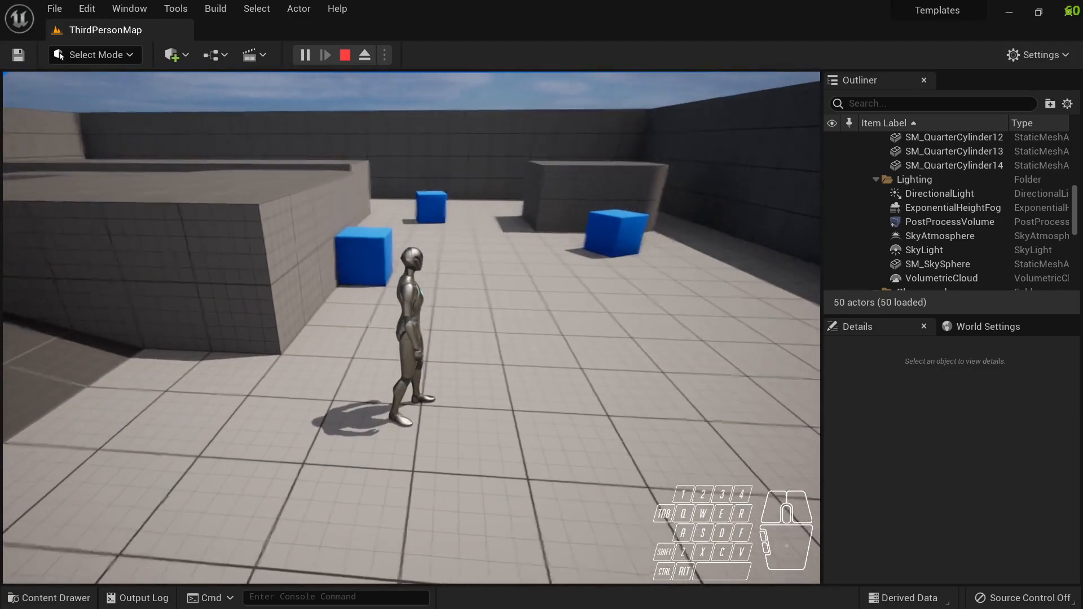
# - Run the character past the blue cubes and back to the block with the rounded corner, including a stretch toward the camera
pyautogui.press('w')
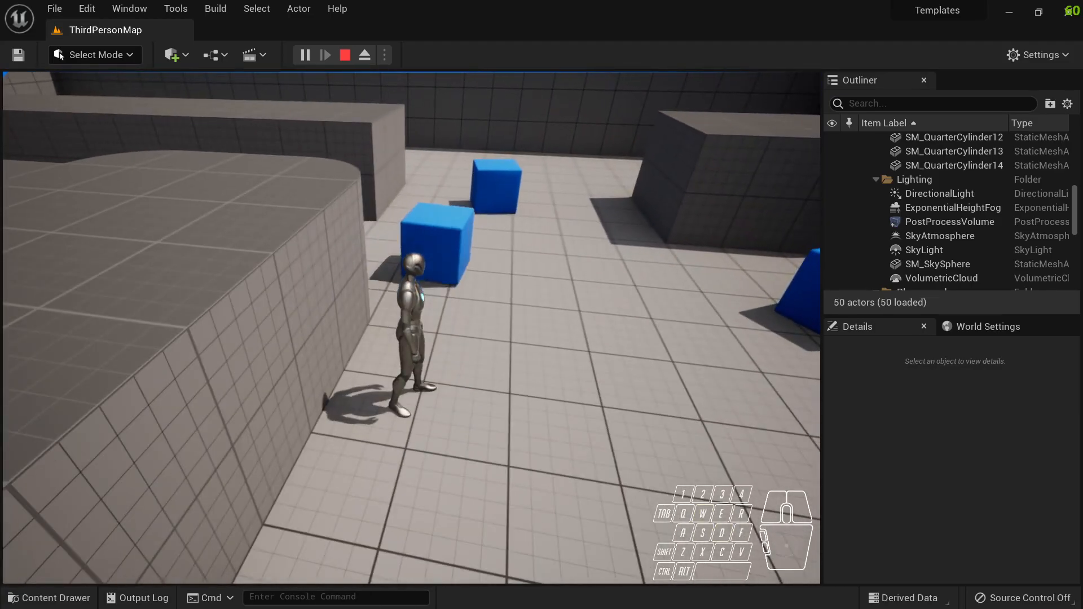
pyautogui.press('w')
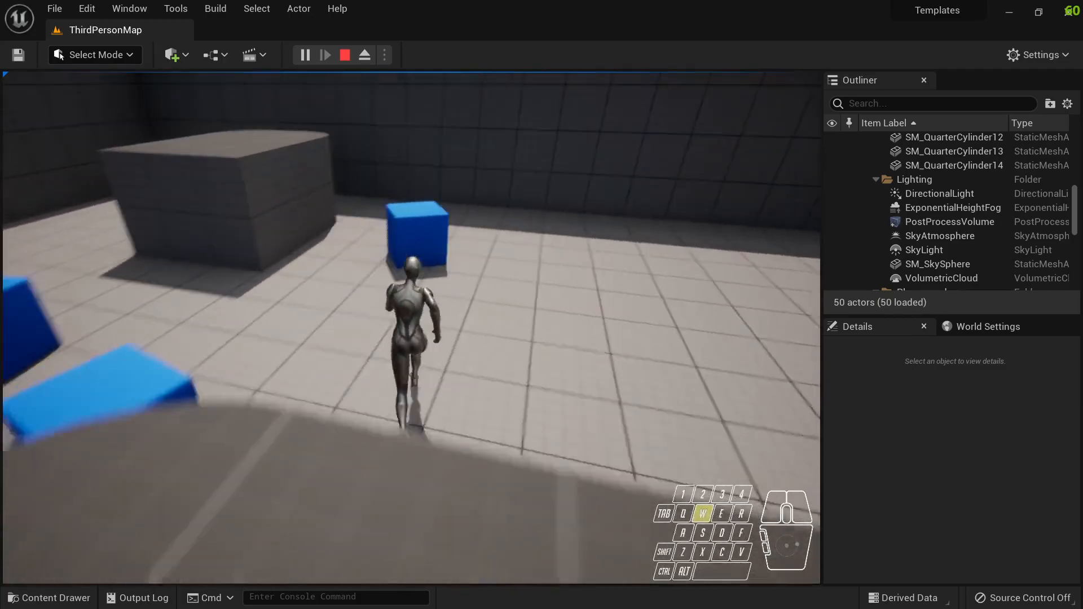
pyautogui.press('w')
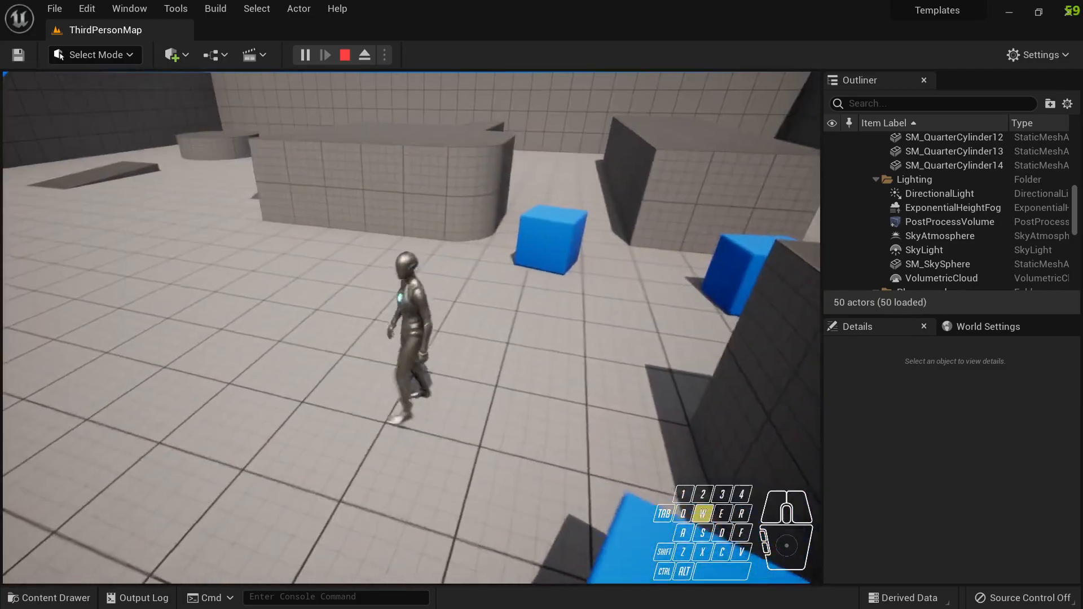
pyautogui.press('s')
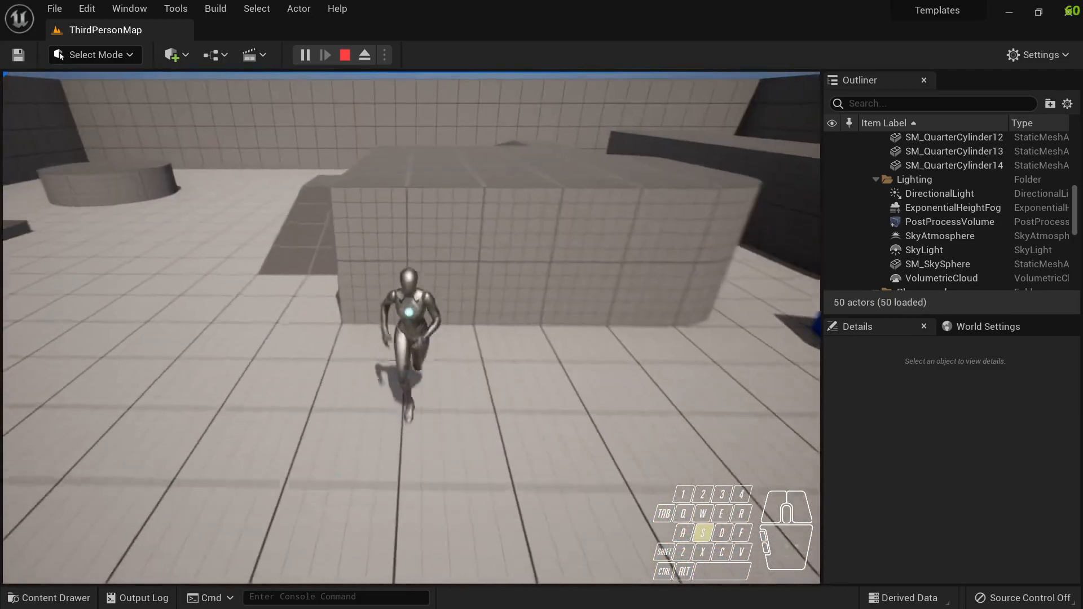
pyautogui.press('w')
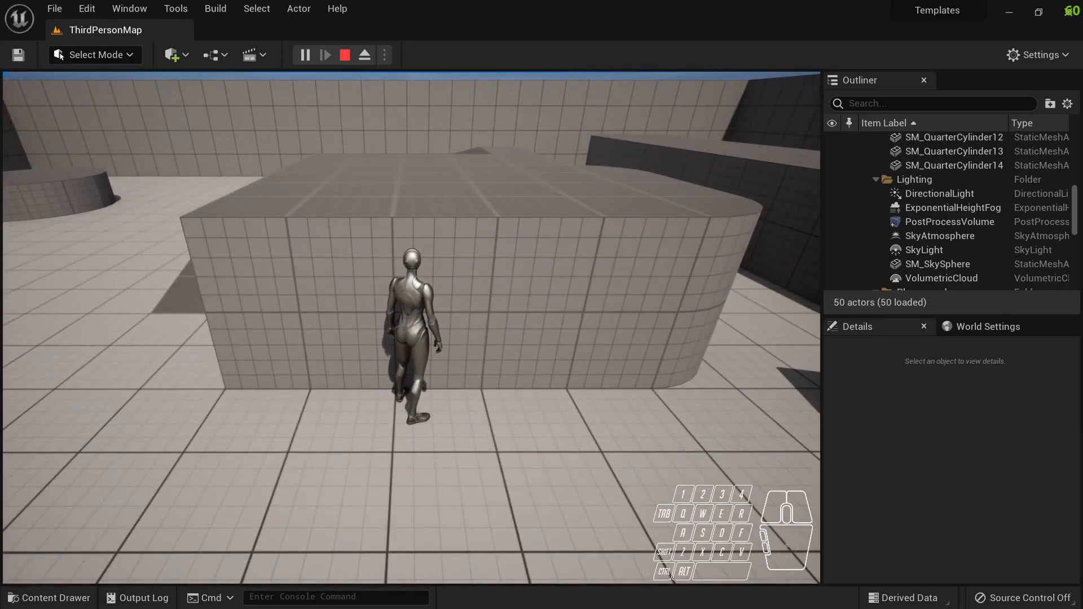
# - Back the character away from the rounded block, run it up to the blue cubes, and test diagonal movement across the floor
pyautogui.press('s')
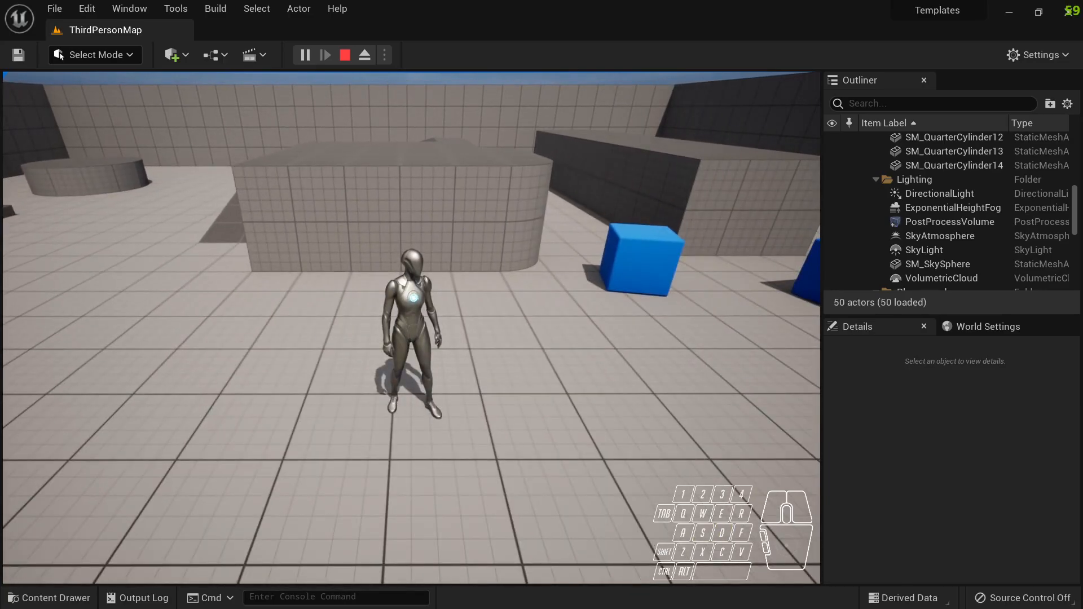
pyautogui.press('a')
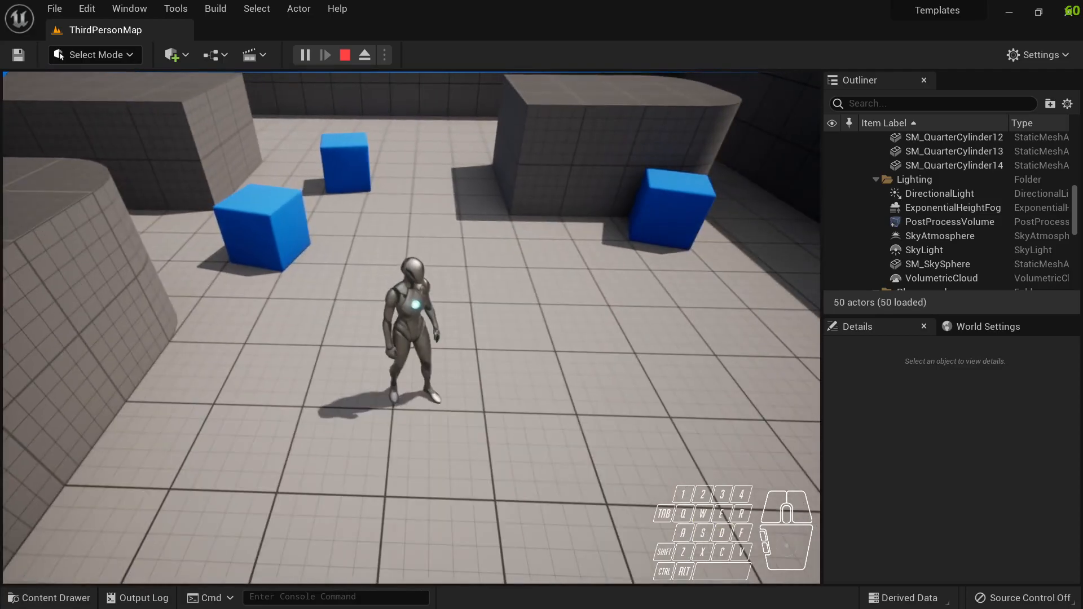
pyautogui.press('w')
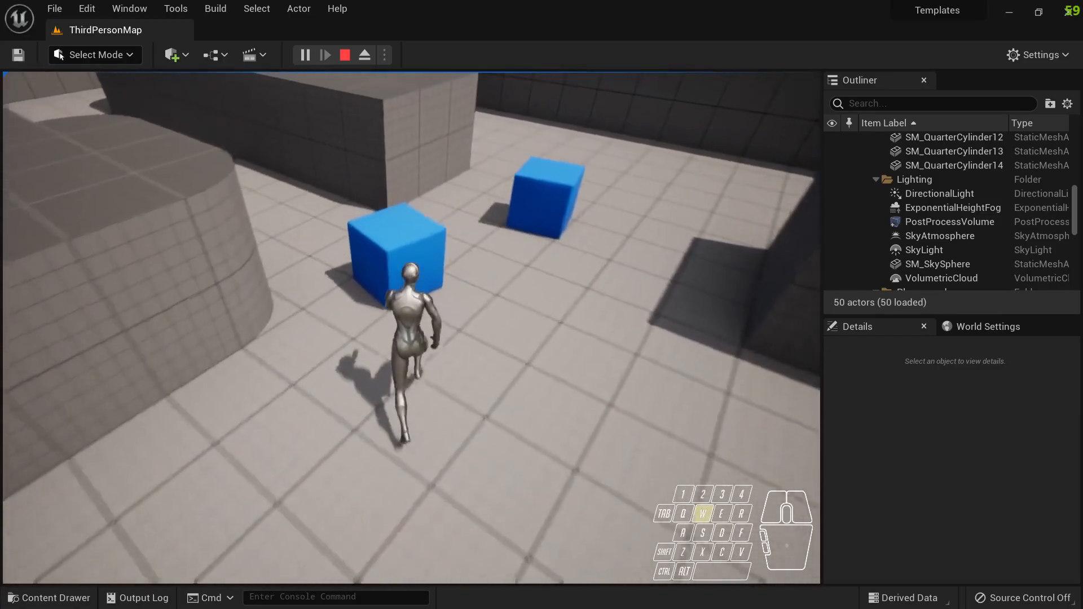
pyautogui.press('w')
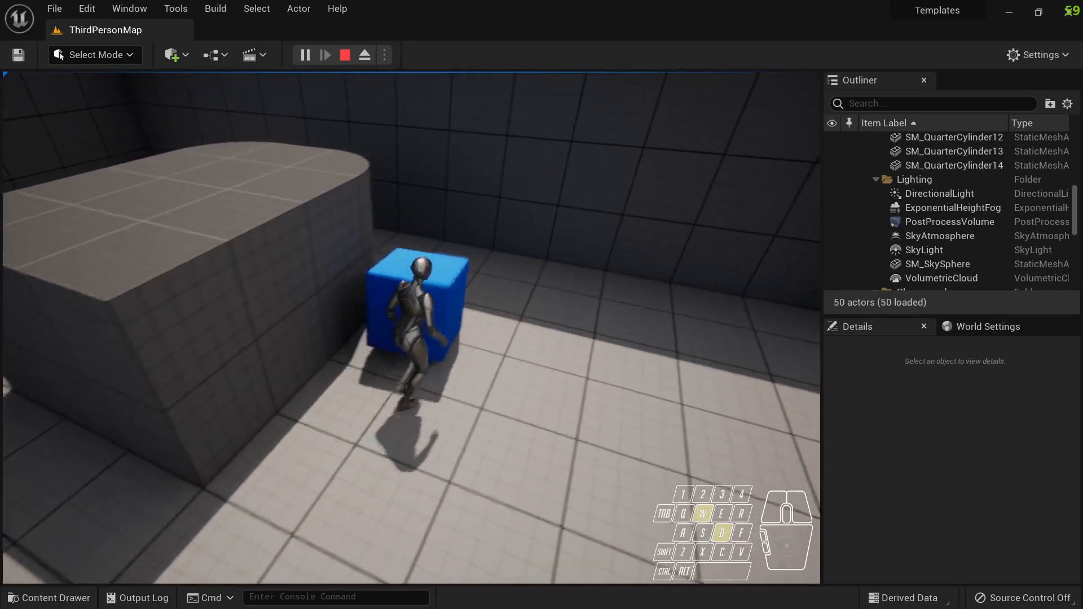
pyautogui.press('s')
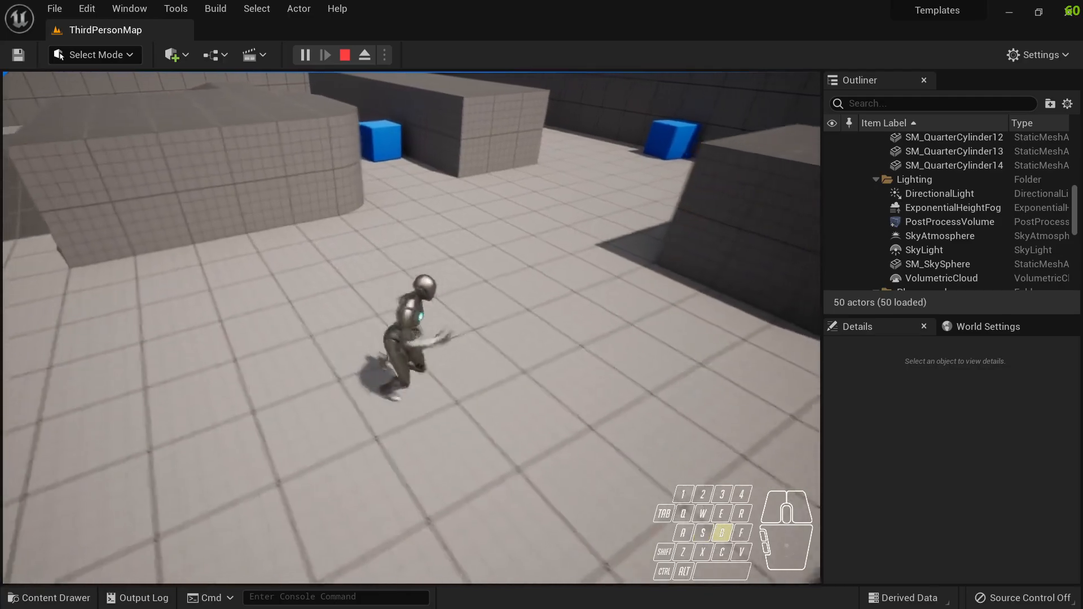
pyautogui.hotkey('w', 'a')
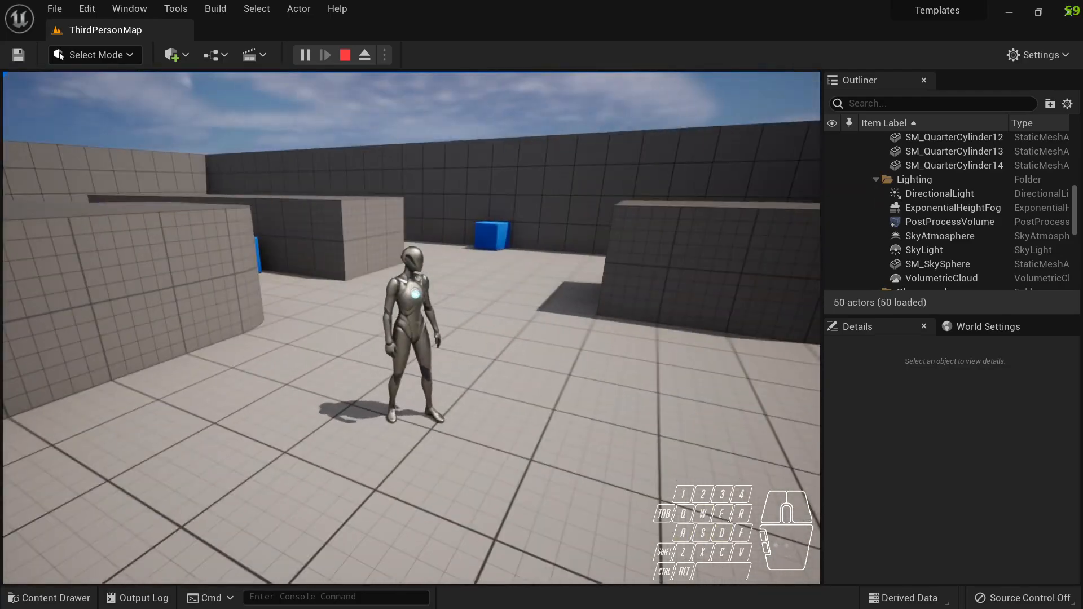